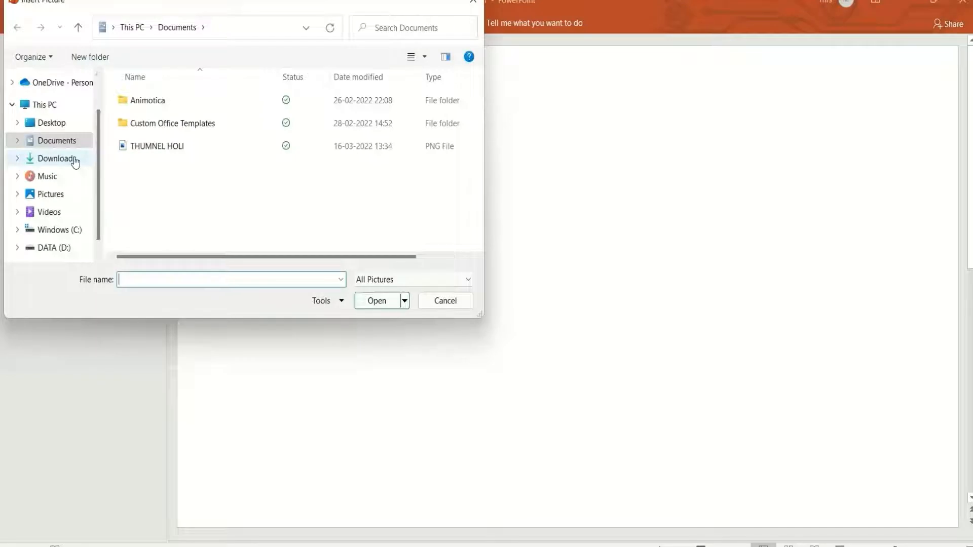
- Insert the picture adult-g680bafac5_1920 from Downloads on slide 1 and resize it to about 12.89 cm high by 17.82 cm wide
{"action": "left_click", "coordinate": [75, 160]}
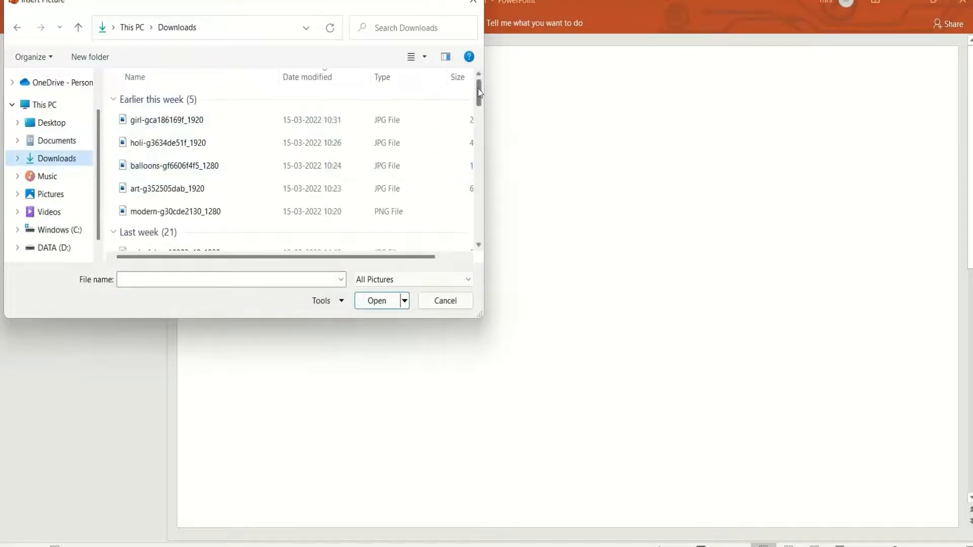
{"action": "left_click_drag", "start_coordinate": [478, 92], "coordinate": [479, 155]}
{"action": "left_click", "coordinate": [170, 199]}
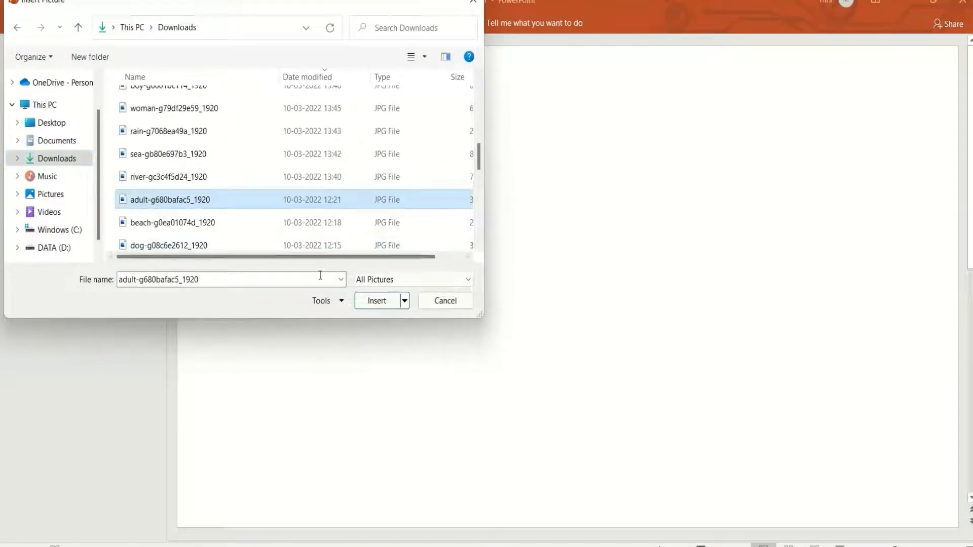
{"action": "left_click", "coordinate": [377, 301]}
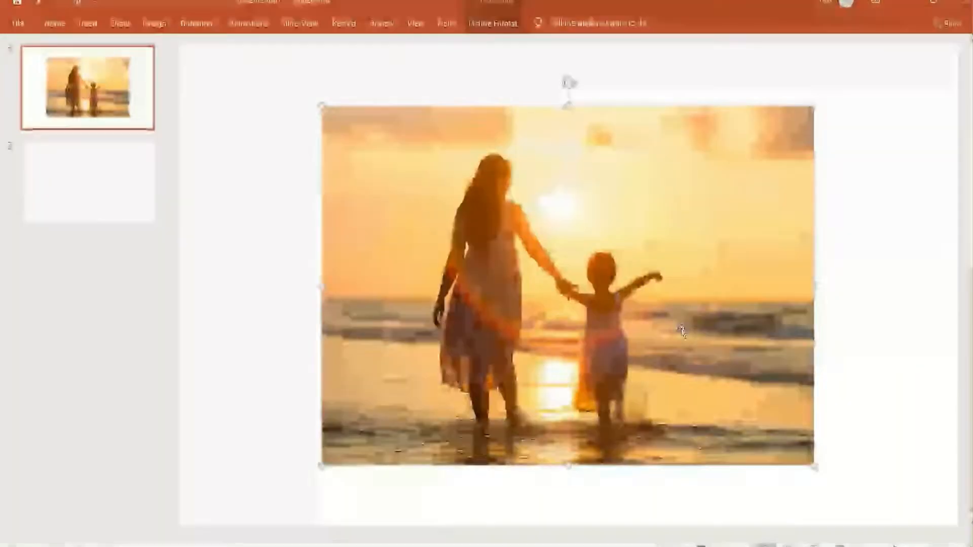
{"action": "left_click_drag", "start_coordinate": [685, 330], "coordinate": [624, 307]}
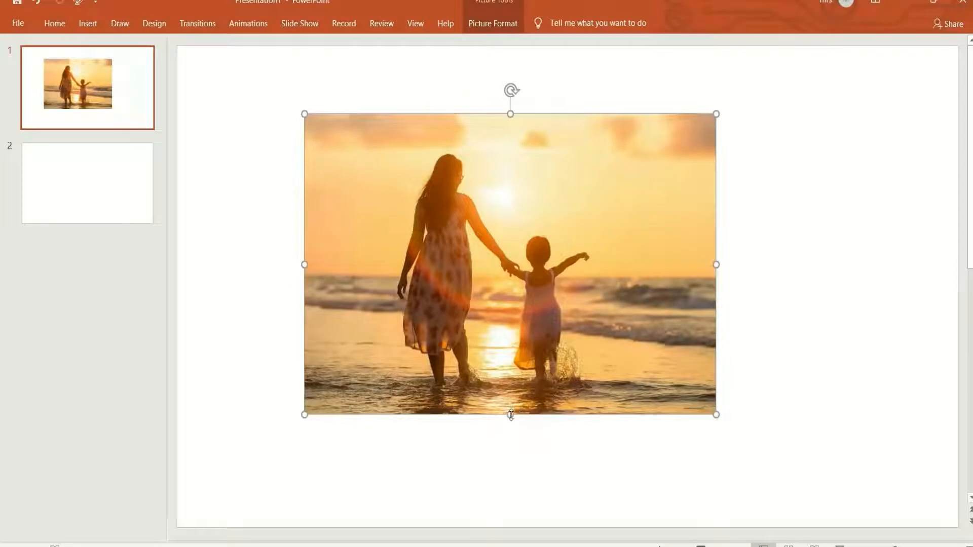
{"action": "left_click_drag", "start_coordinate": [511, 414], "coordinate": [514, 441]}
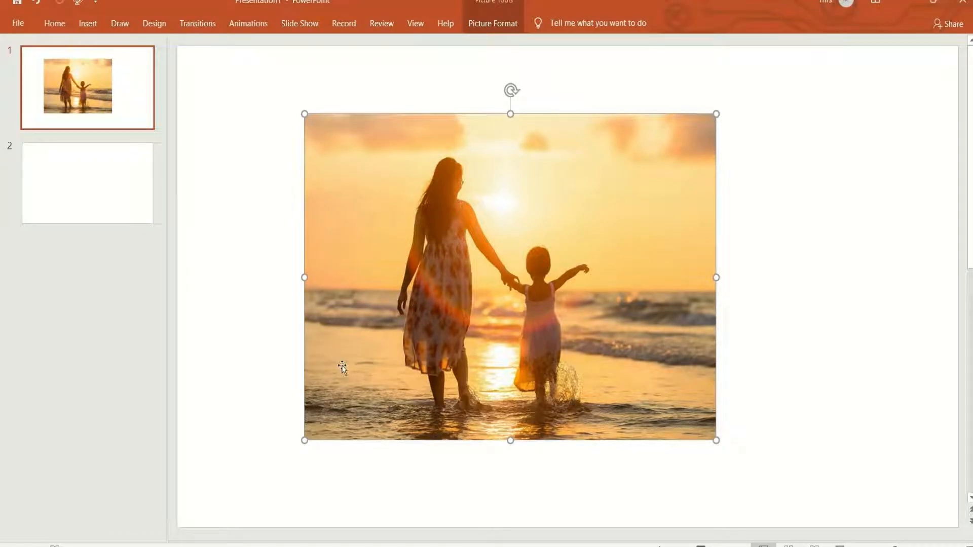
- Duplicate the beach picture on slide 1 and move the copy to the blank slide 2
{"action": "key", "text": "ctrl+d"}
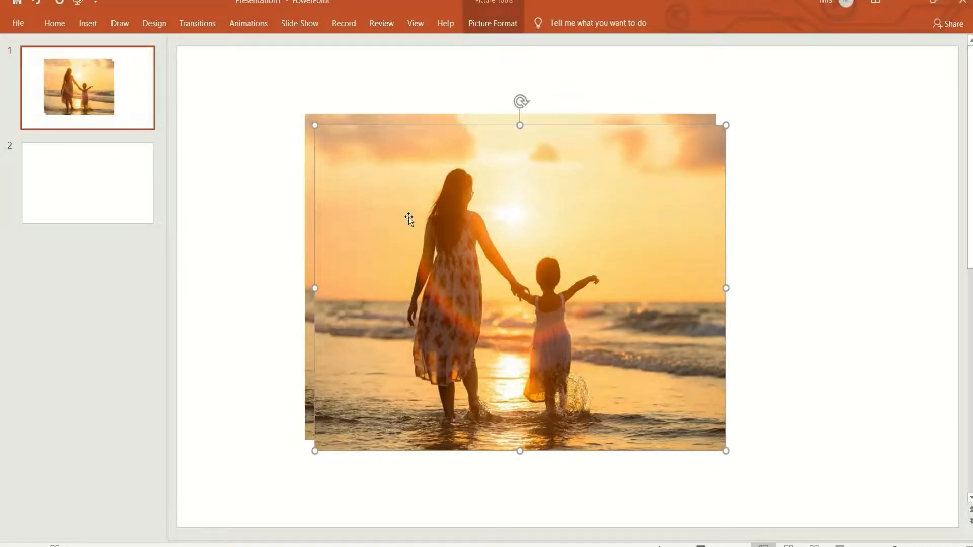
{"action": "right_click", "coordinate": [415, 219]}
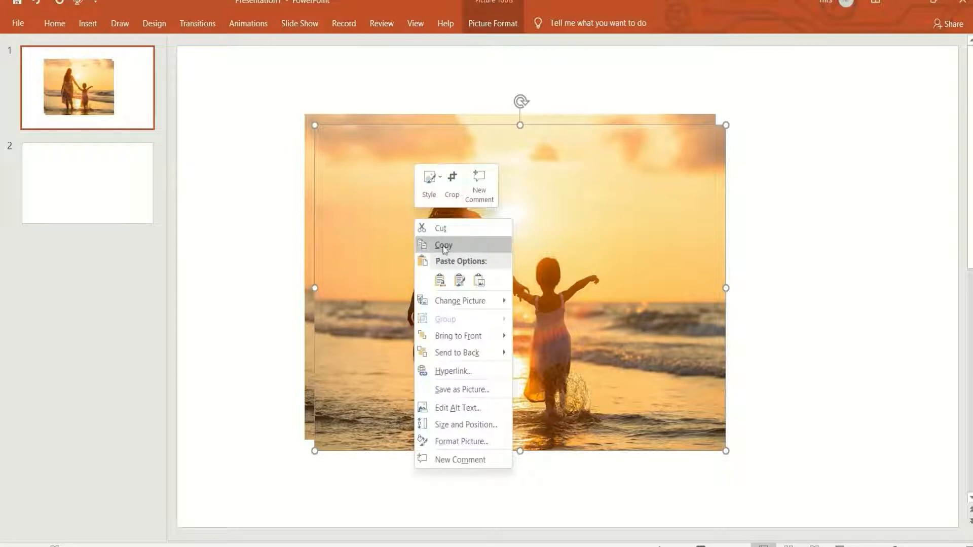
{"action": "left_click", "coordinate": [440, 228]}
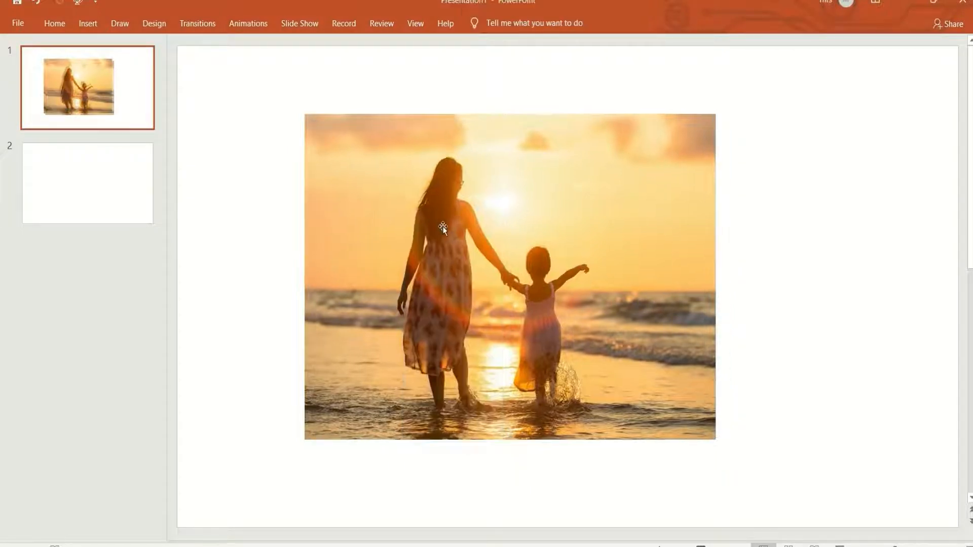
{"action": "left_click", "coordinate": [125, 201]}
{"action": "right_click", "coordinate": [379, 238]}
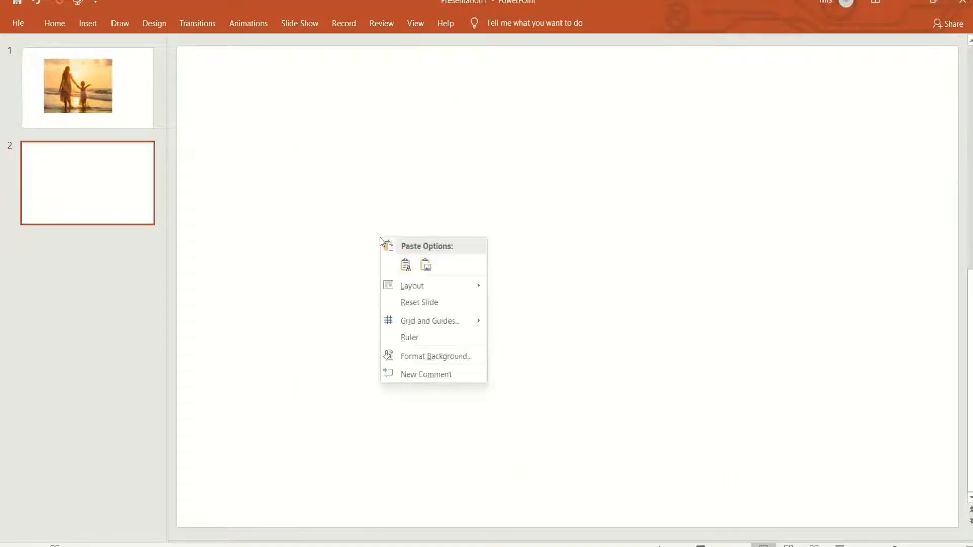
{"action": "left_click", "coordinate": [405, 268]}
- Crop the slide 1 picture from its upper edge down to the strip of legs and water, then shift the strip slightly up and right
{"action": "left_click", "coordinate": [78, 96]}
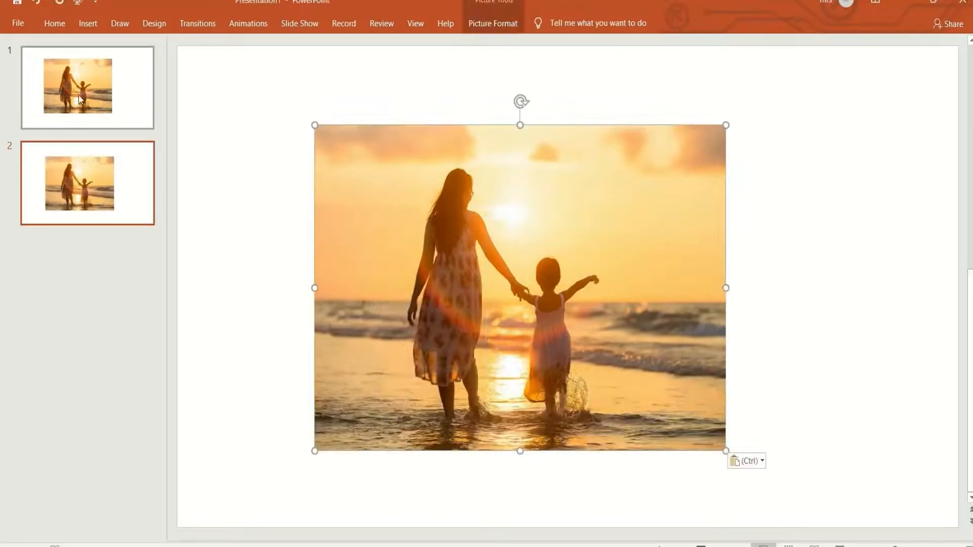
{"action": "left_click", "coordinate": [368, 182]}
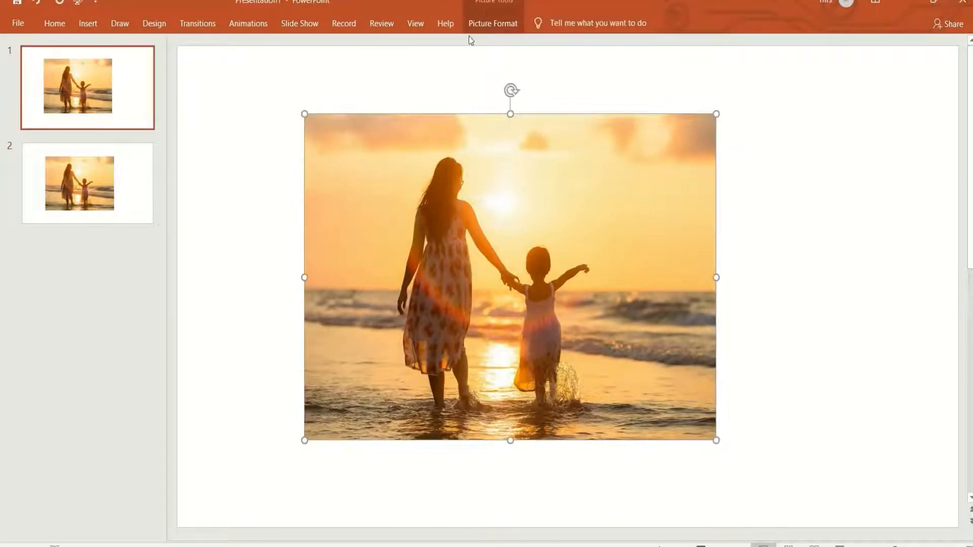
{"action": "left_click", "coordinate": [487, 23]}
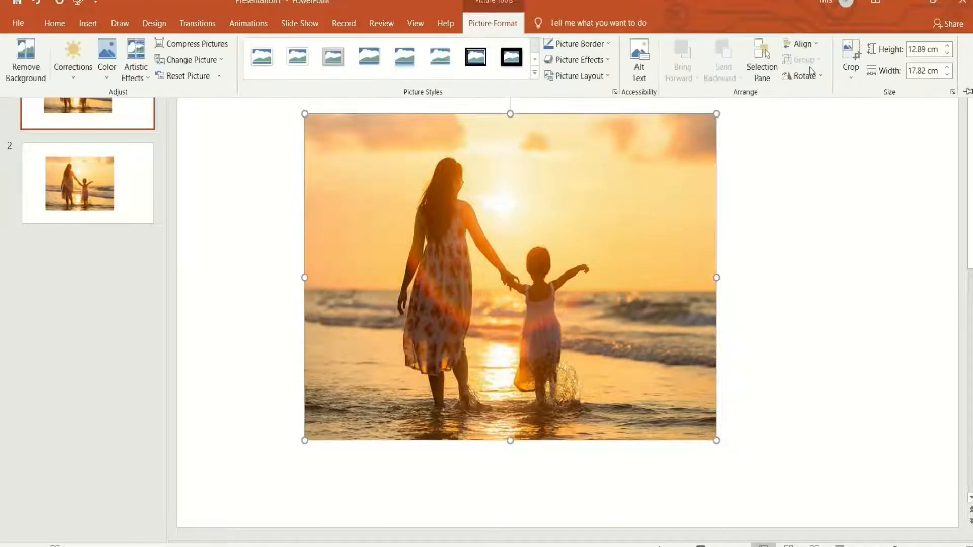
{"action": "left_click", "coordinate": [856, 73]}
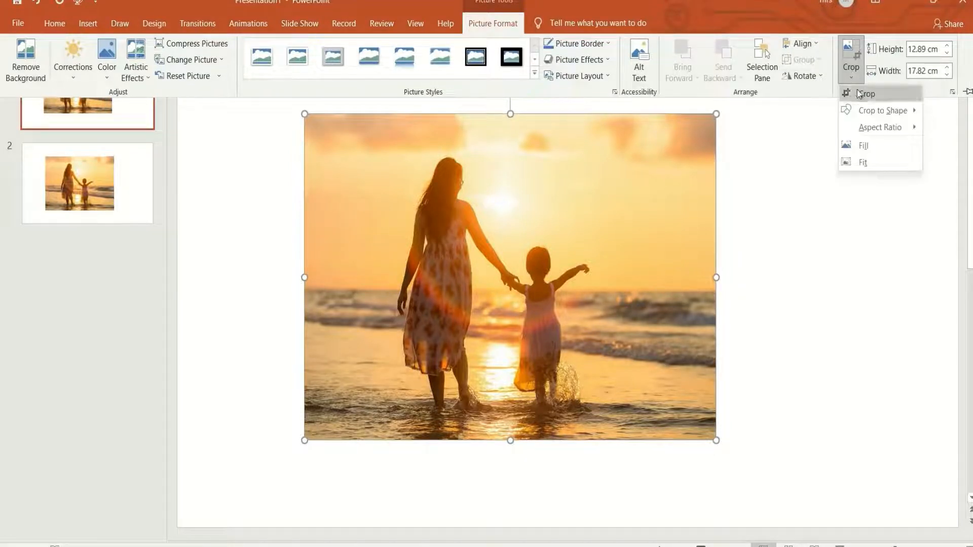
{"action": "left_click", "coordinate": [860, 95]}
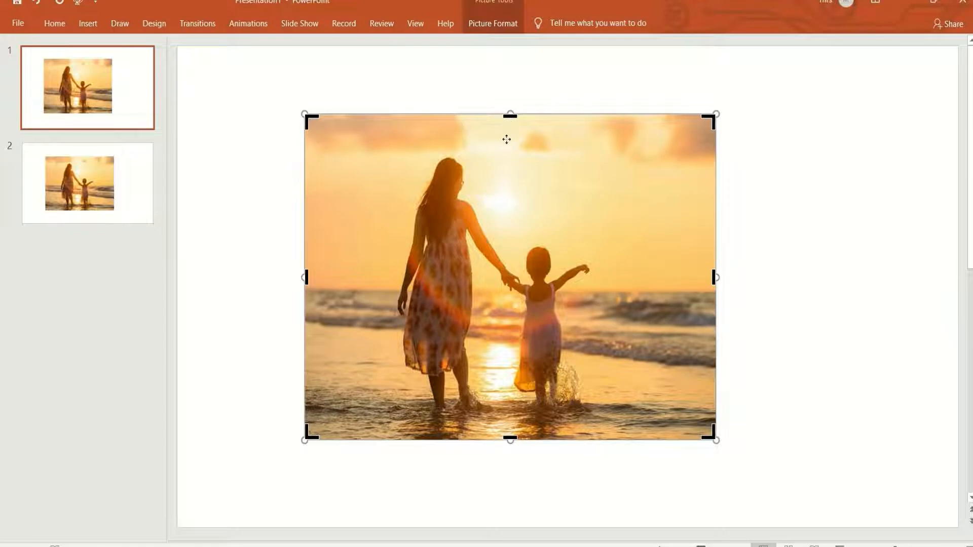
{"action": "left_click_drag", "start_coordinate": [510, 117], "coordinate": [515, 361]}
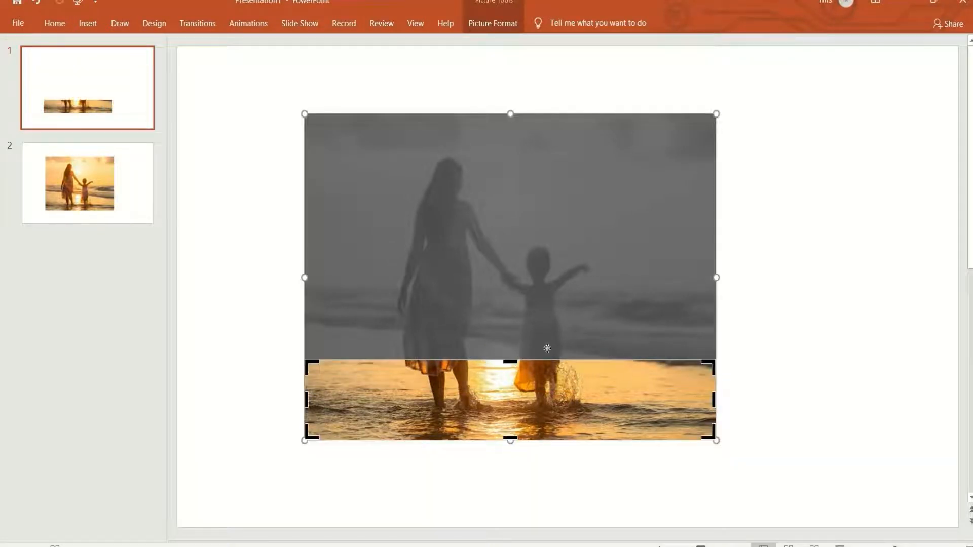
{"action": "left_click", "coordinate": [793, 280]}
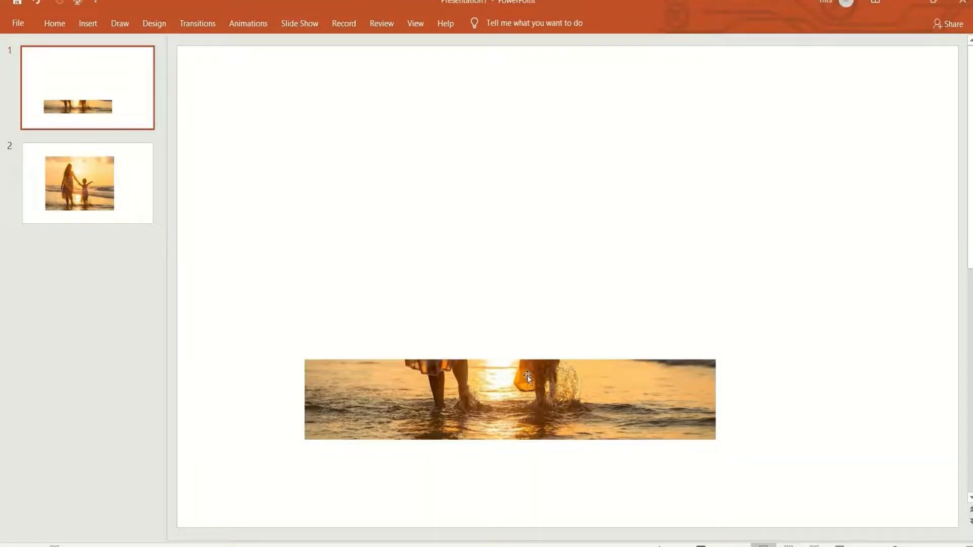
{"action": "left_click_drag", "start_coordinate": [527, 375], "coordinate": [565, 349]}
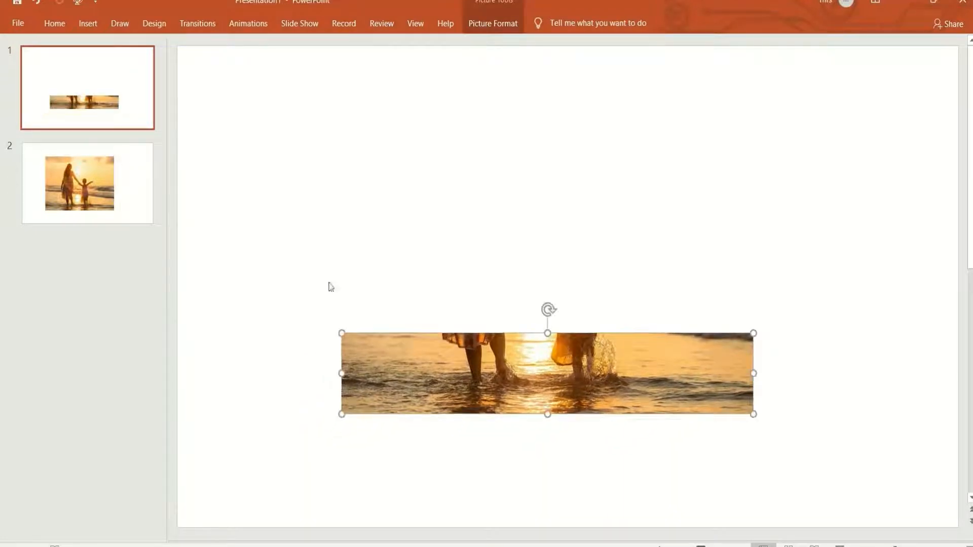
- Remove the background of the slide 2 picture, marking the leftover areas between and beside the two figures for removal, and keep the changes
{"action": "left_click", "coordinate": [65, 188]}
{"action": "left_click", "coordinate": [390, 226]}
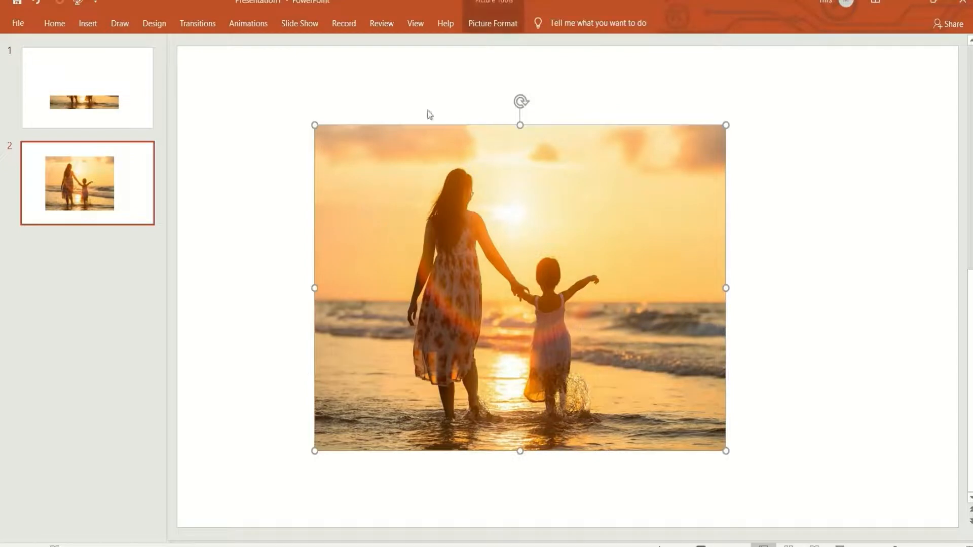
{"action": "left_click", "coordinate": [479, 22]}
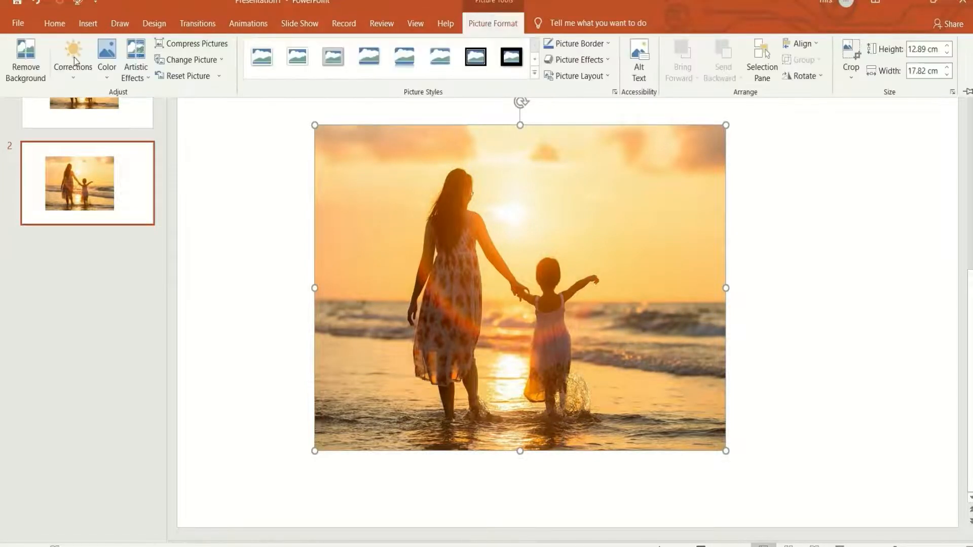
{"action": "left_click", "coordinate": [24, 65]}
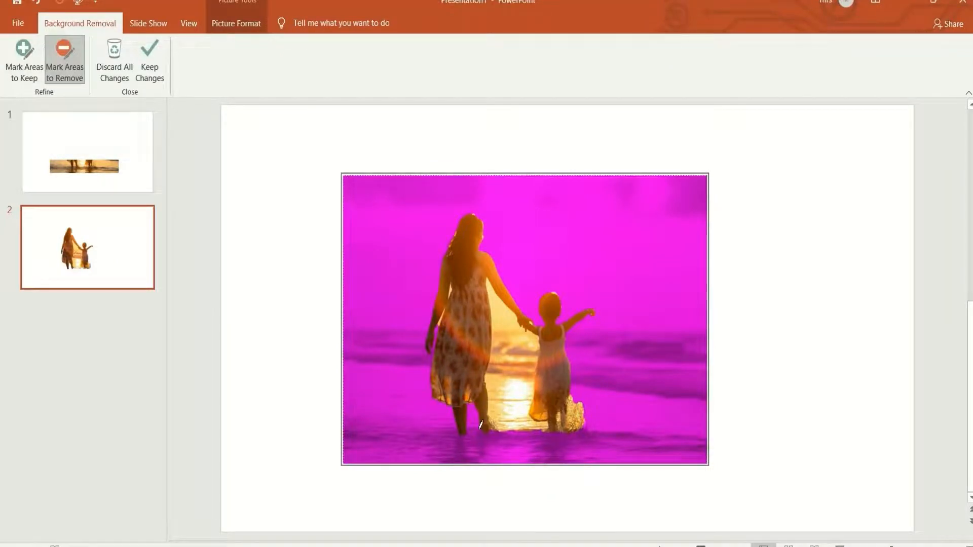
{"action": "mouse_move", "coordinate": [492, 293]}
{"action": "left_mouse_down"}
{"action": "mouse_move", "coordinate": [517, 377]}
{"action": "mouse_move", "coordinate": [513, 406]}
{"action": "mouse_move", "coordinate": [521, 350]}
{"action": "left_mouse_up"}
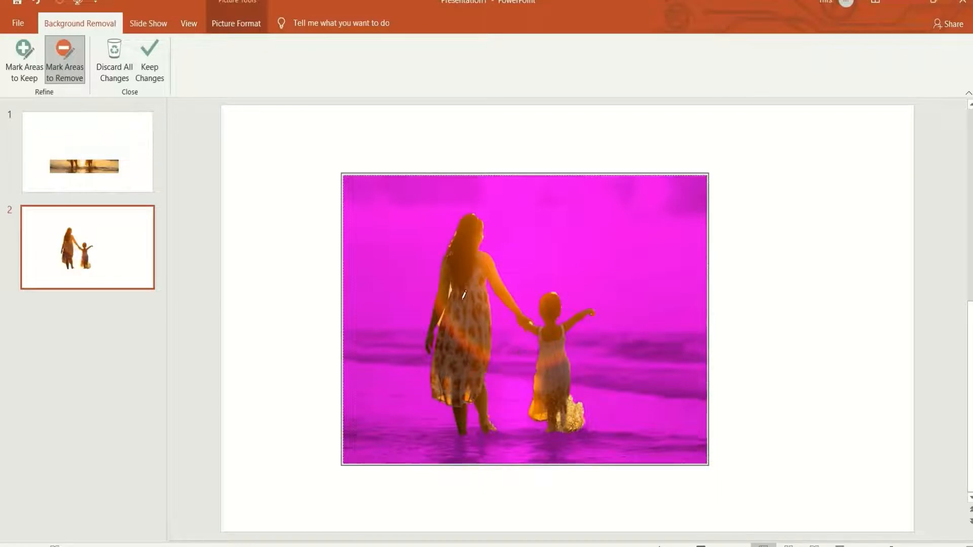
{"action": "left_click_drag", "start_coordinate": [444, 304], "coordinate": [441, 326]}
{"action": "left_click", "coordinate": [24, 58]}
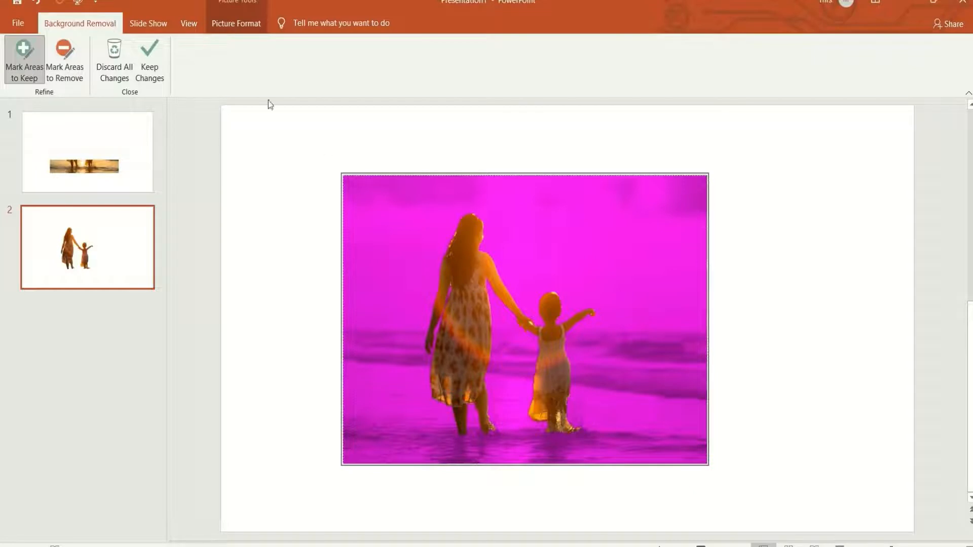
{"action": "left_click", "coordinate": [148, 52]}
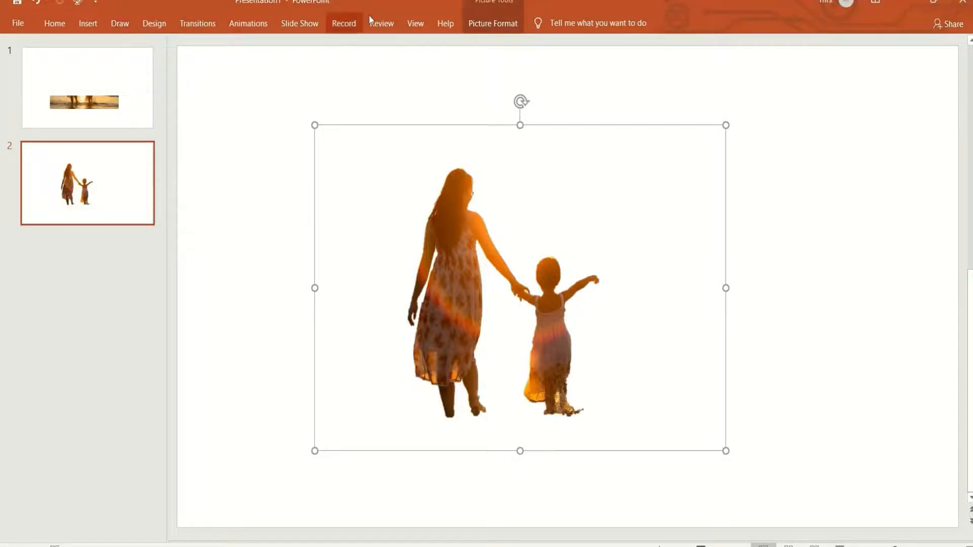
- Crop the cutout on slide 2 from its lower edge up to just above the dress hems, cutting off both figures' legs
{"action": "left_click", "coordinate": [496, 22]}
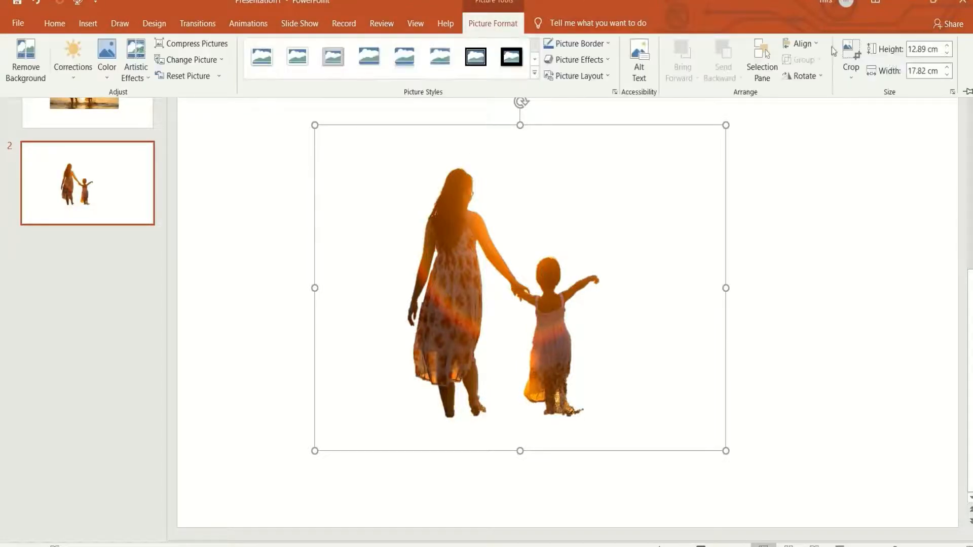
{"action": "left_click", "coordinate": [852, 73]}
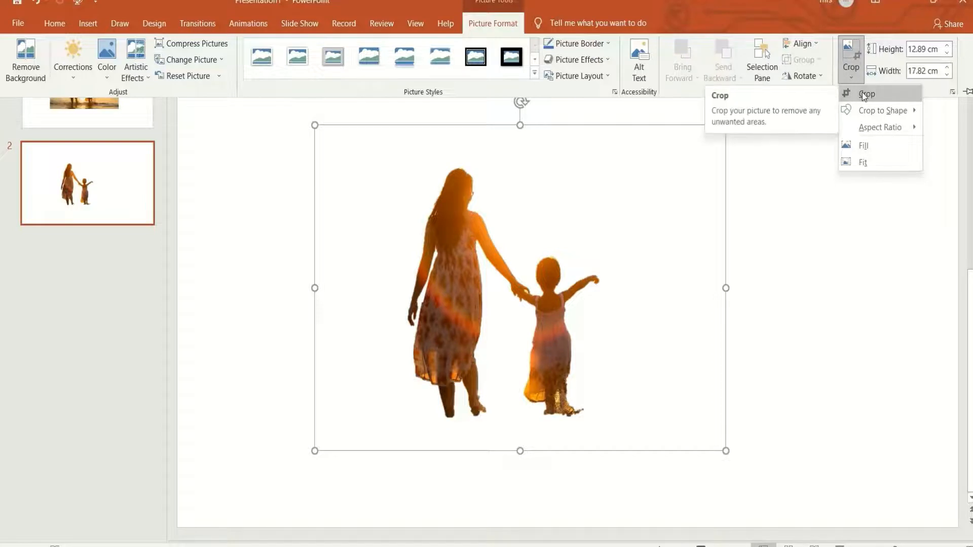
{"action": "left_click", "coordinate": [864, 94]}
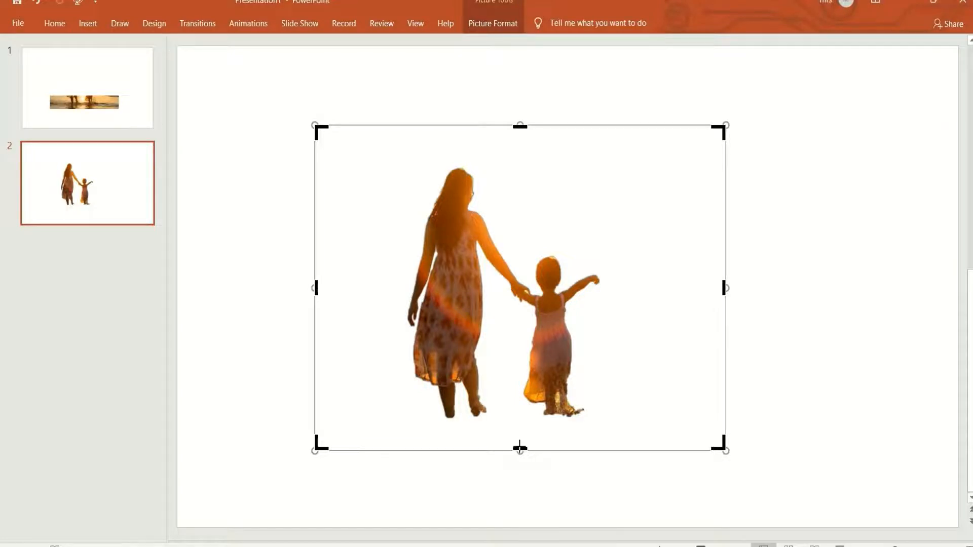
{"action": "left_click_drag", "start_coordinate": [519, 448], "coordinate": [517, 368]}
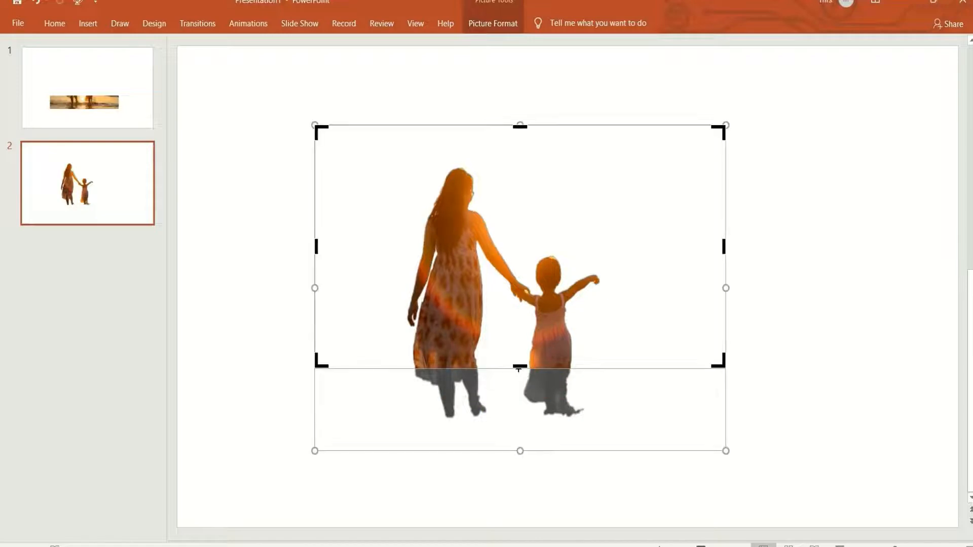
{"action": "left_click", "coordinate": [799, 384]}
{"action": "left_click", "coordinate": [124, 105]}
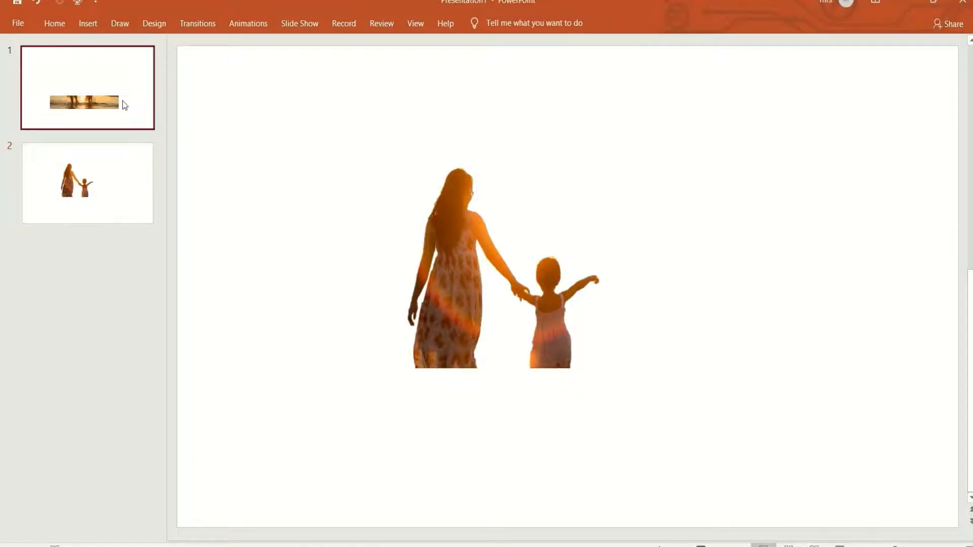
{"action": "right_click", "coordinate": [490, 268]}
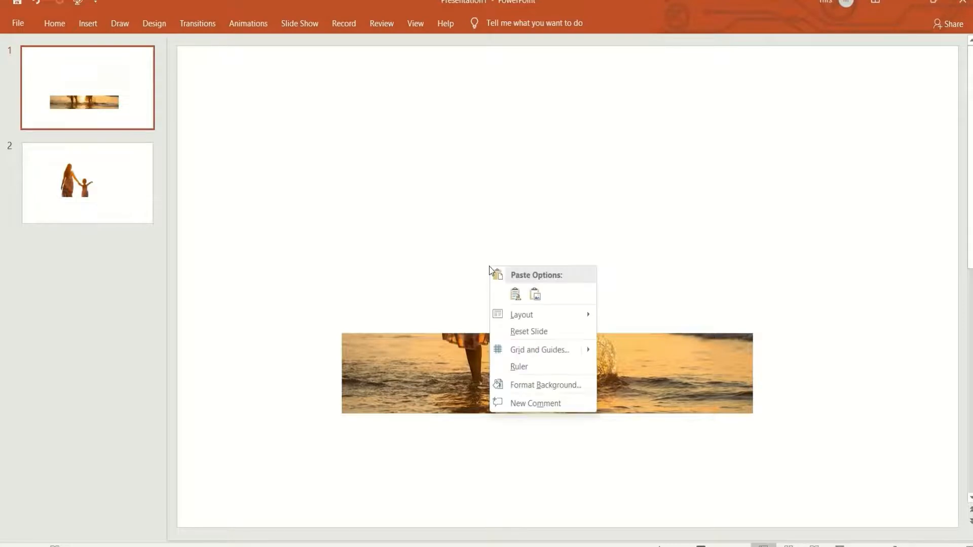
{"action": "left_click", "coordinate": [515, 295]}
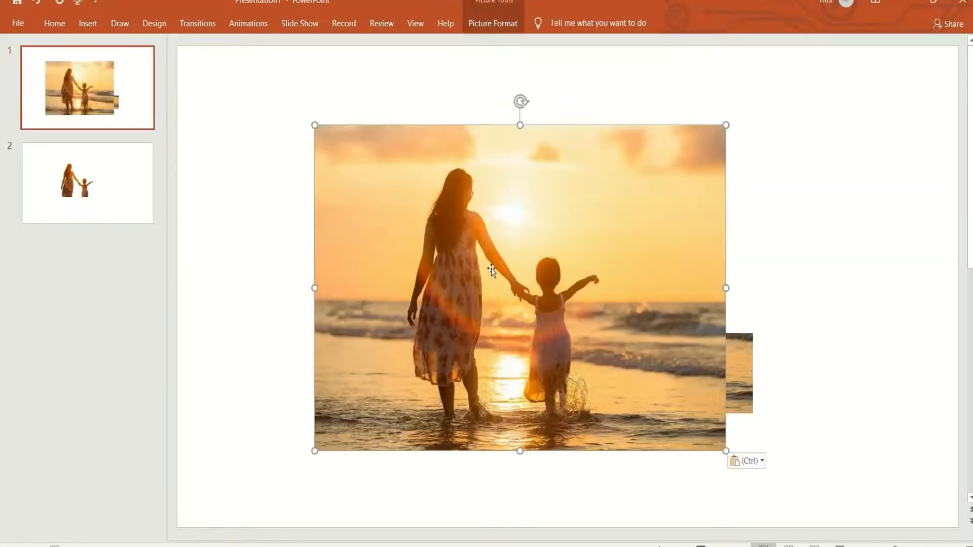
{"action": "key", "text": "ctrl+z"}
- Copy the cropped cutout from slide 2 to slide 1 and align it directly above the water strip so the figures match their legs
{"action": "left_click", "coordinate": [96, 200]}
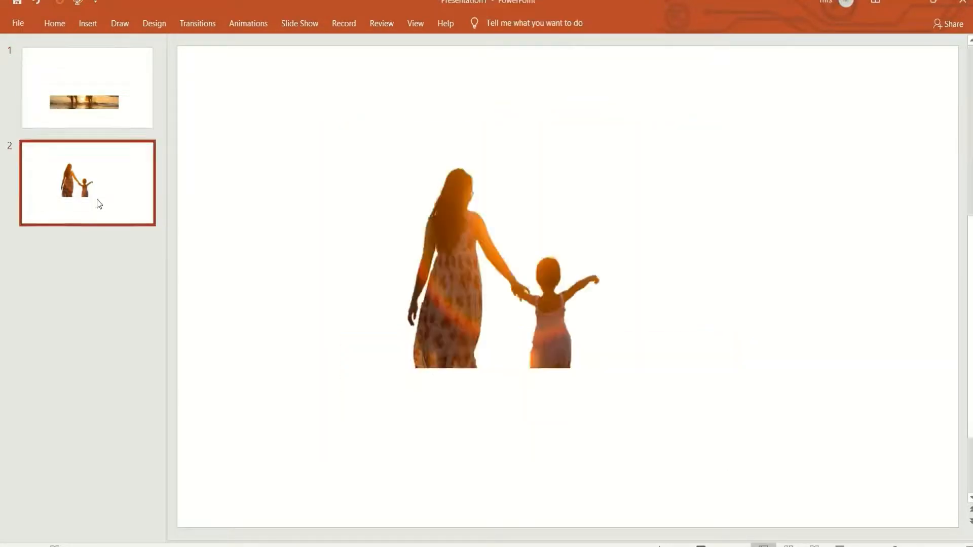
{"action": "left_click", "coordinate": [451, 271]}
{"action": "right_click", "coordinate": [451, 271]}
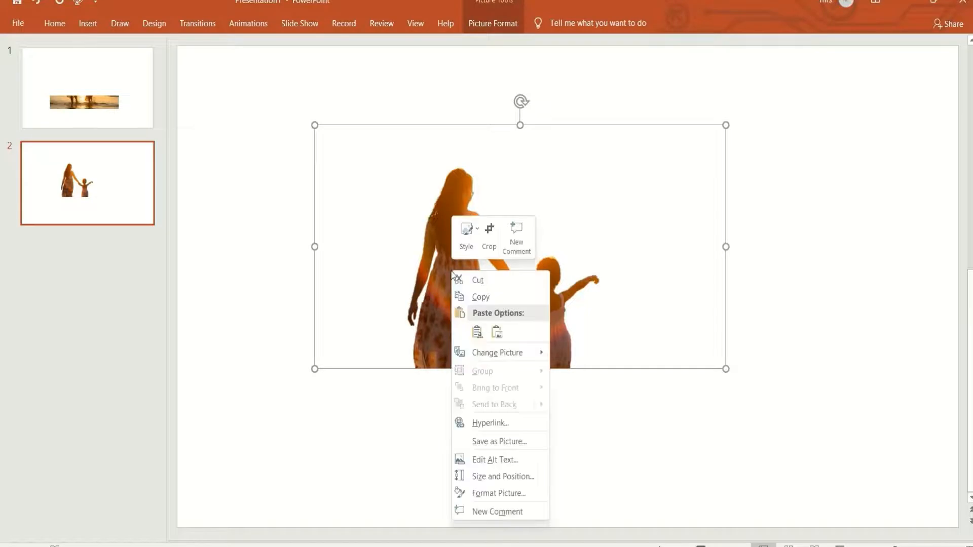
{"action": "left_click", "coordinate": [483, 295]}
{"action": "left_click", "coordinate": [93, 88]}
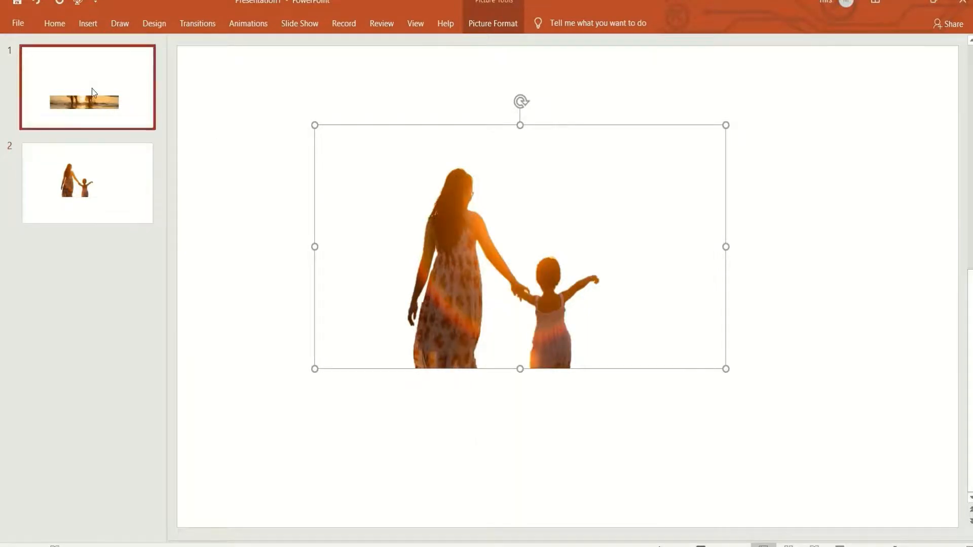
{"action": "right_click", "coordinate": [477, 221]}
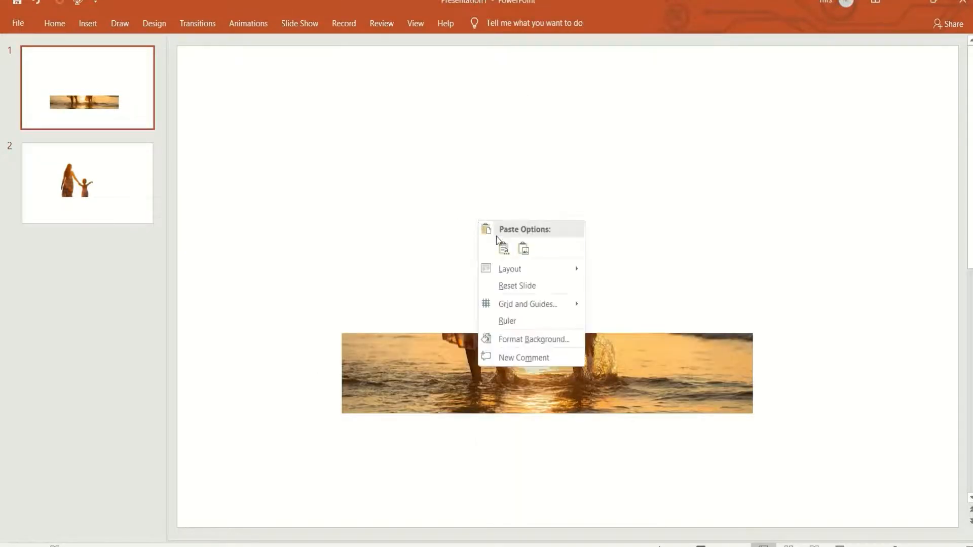
{"action": "left_click", "coordinate": [504, 249]}
{"action": "left_click_drag", "start_coordinate": [455, 262], "coordinate": [485, 226]}
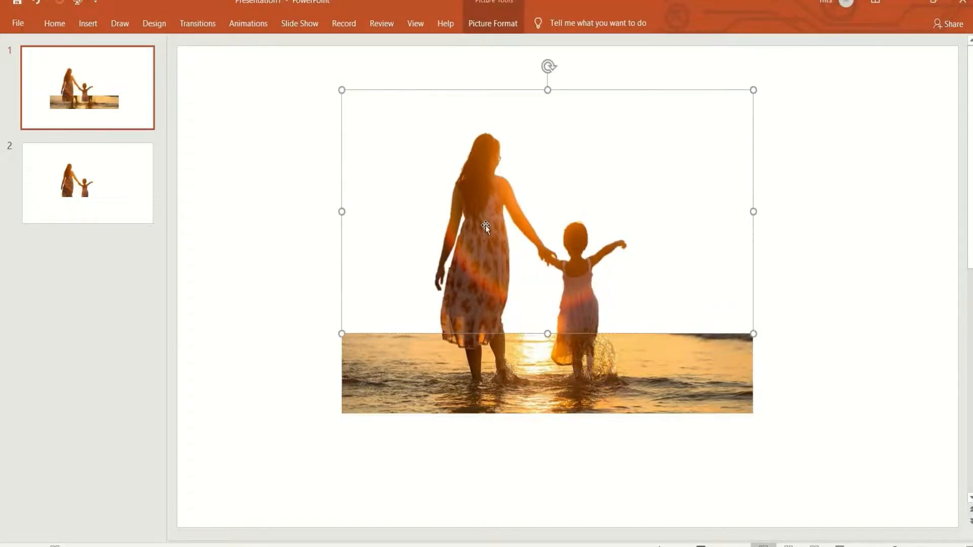
- Apply the white matte frame picture style with a soft shadow to the water strip on slide 1
{"action": "left_click", "coordinate": [278, 260]}
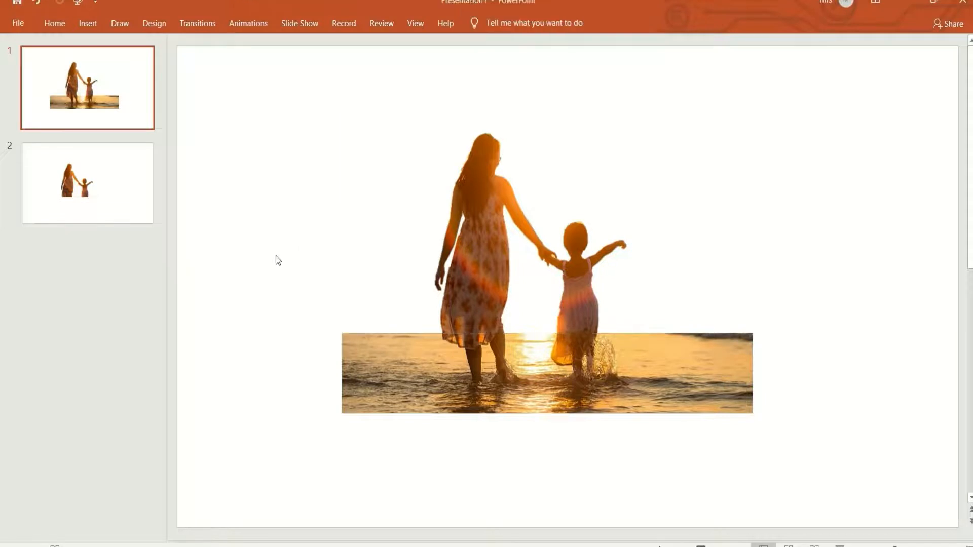
{"action": "left_click", "coordinate": [393, 349]}
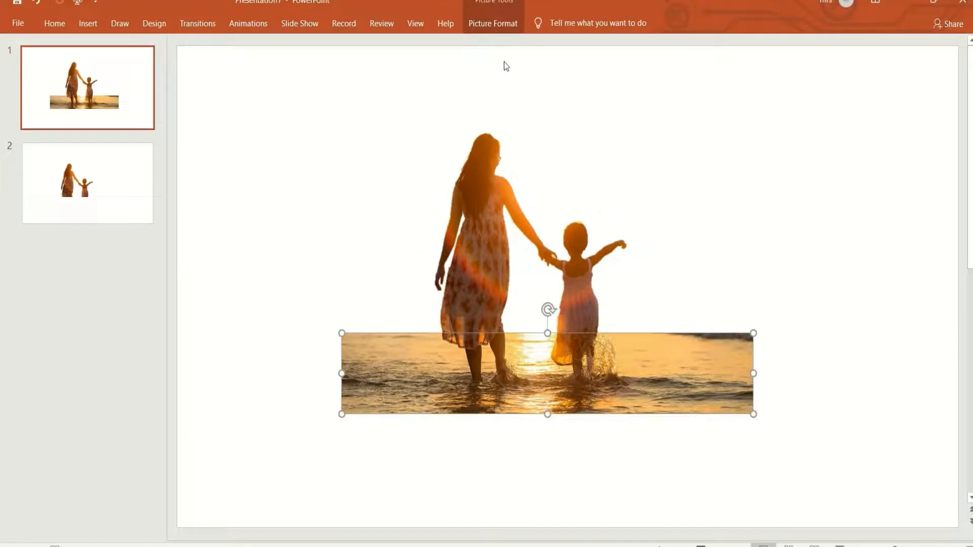
{"action": "left_click", "coordinate": [496, 28]}
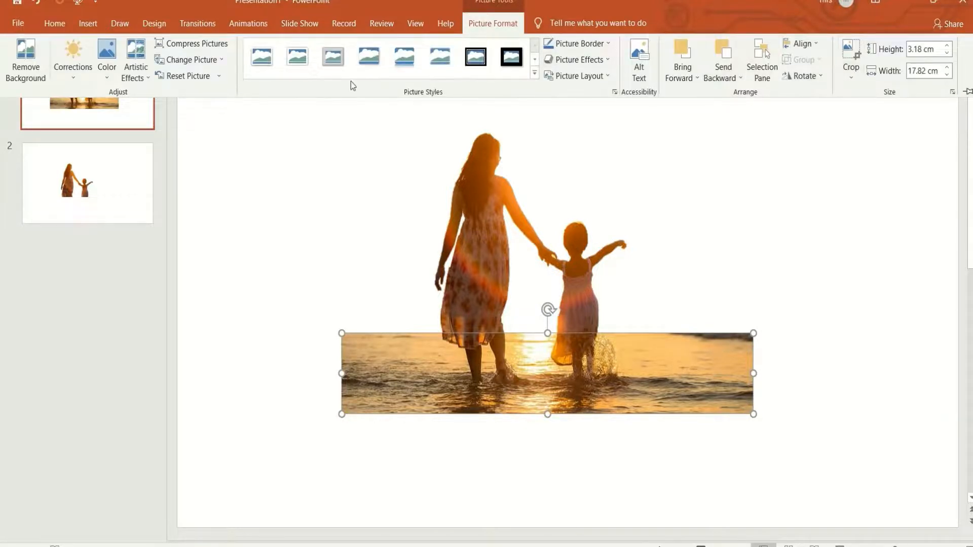
{"action": "left_click", "coordinate": [298, 59]}
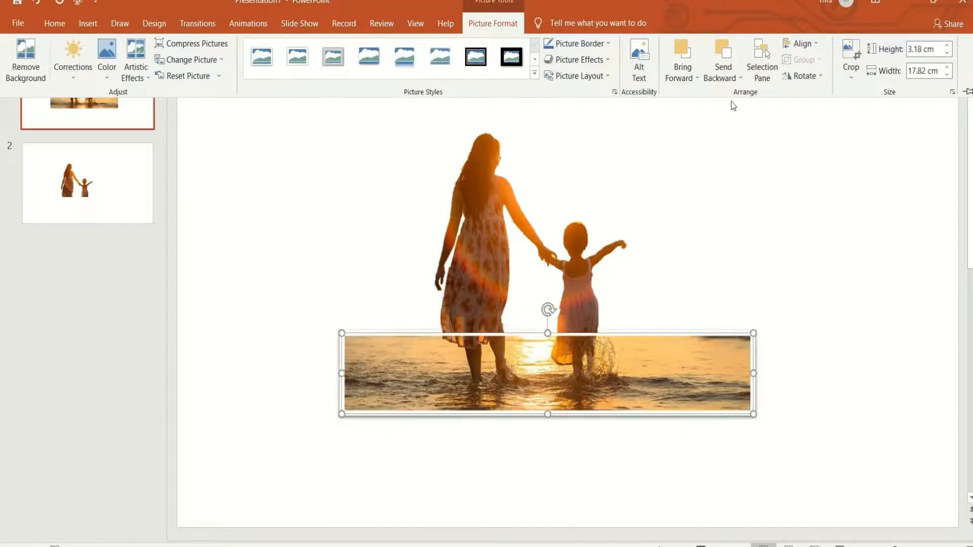
{"action": "left_click", "coordinate": [850, 72]}
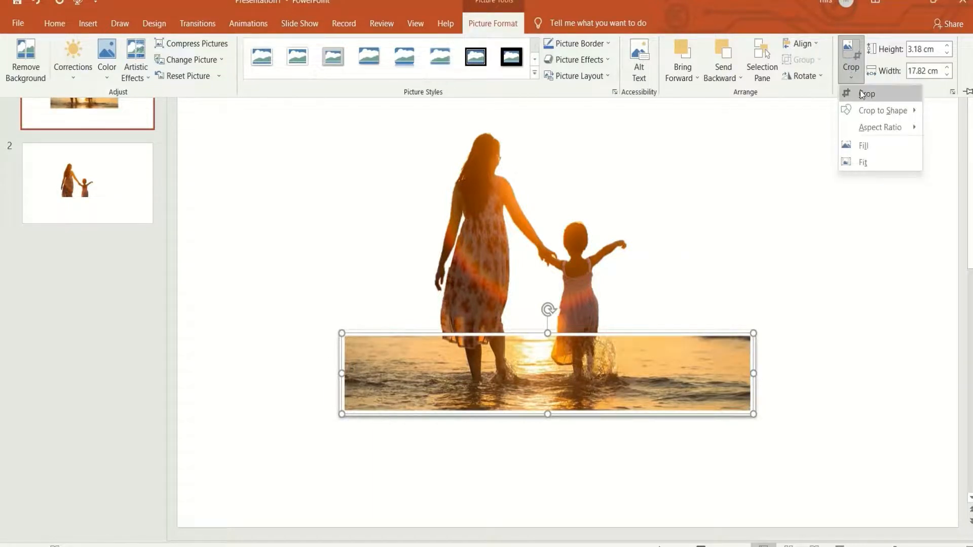
{"action": "left_click", "coordinate": [861, 92]}
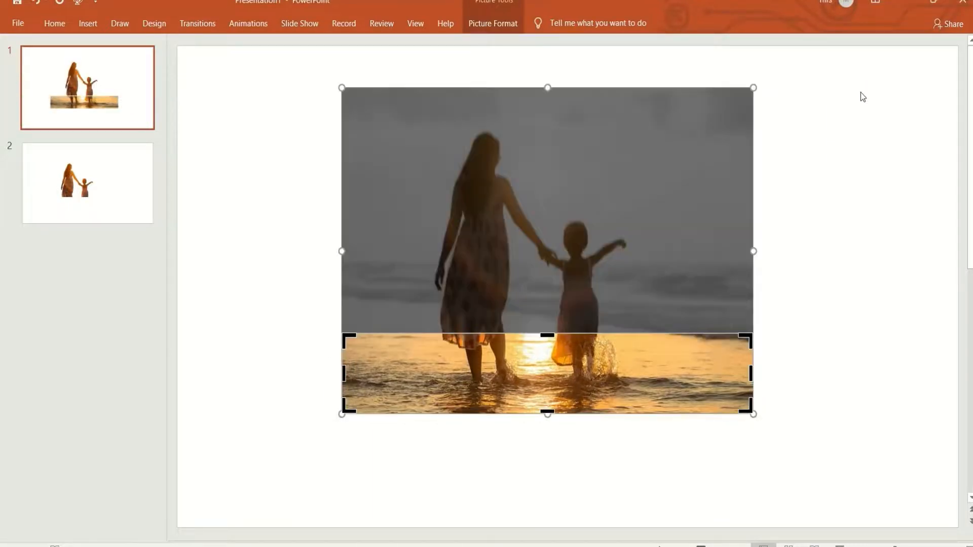
{"action": "left_click", "coordinate": [789, 123]}
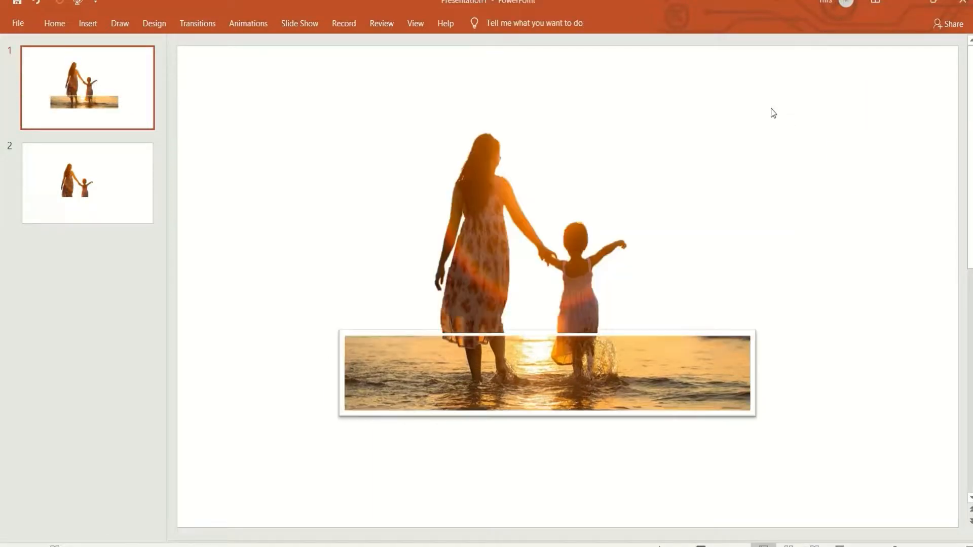
- Crop the water strip to a trapezoid shape and slant its sides further inward so the upper edge becomes narrower
{"action": "left_click", "coordinate": [381, 354]}
{"action": "left_click", "coordinate": [493, 23]}
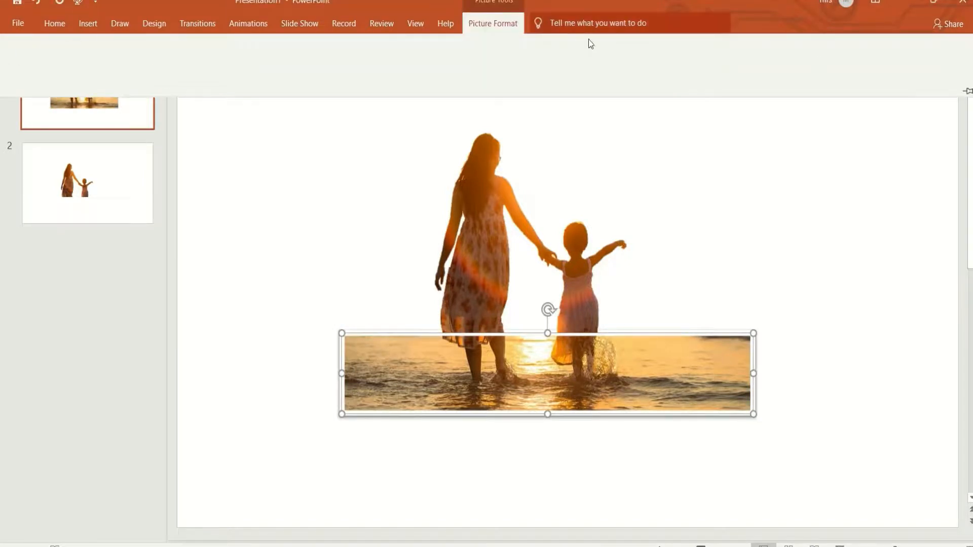
{"action": "left_click", "coordinate": [850, 80]}
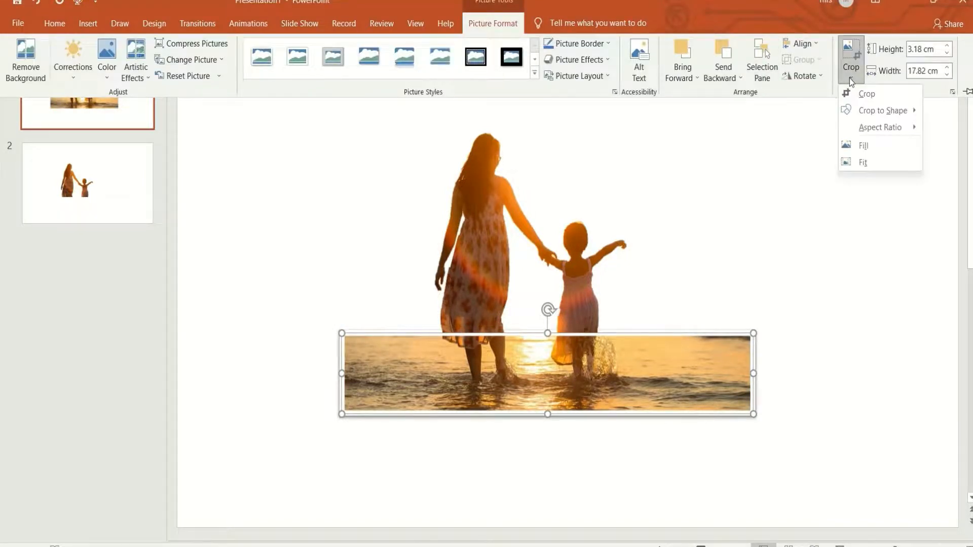
{"action": "mouse_move", "coordinate": [861, 111]}
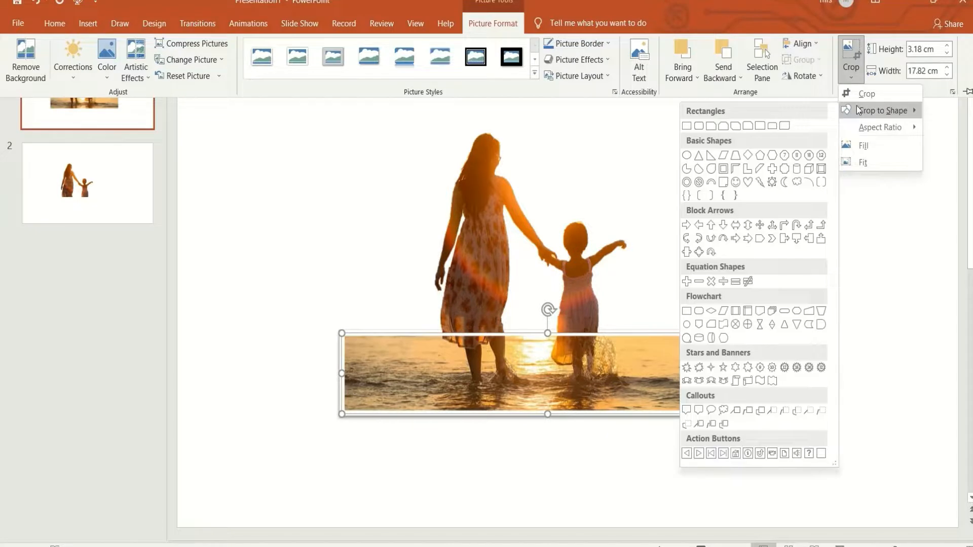
{"action": "left_click", "coordinate": [737, 158]}
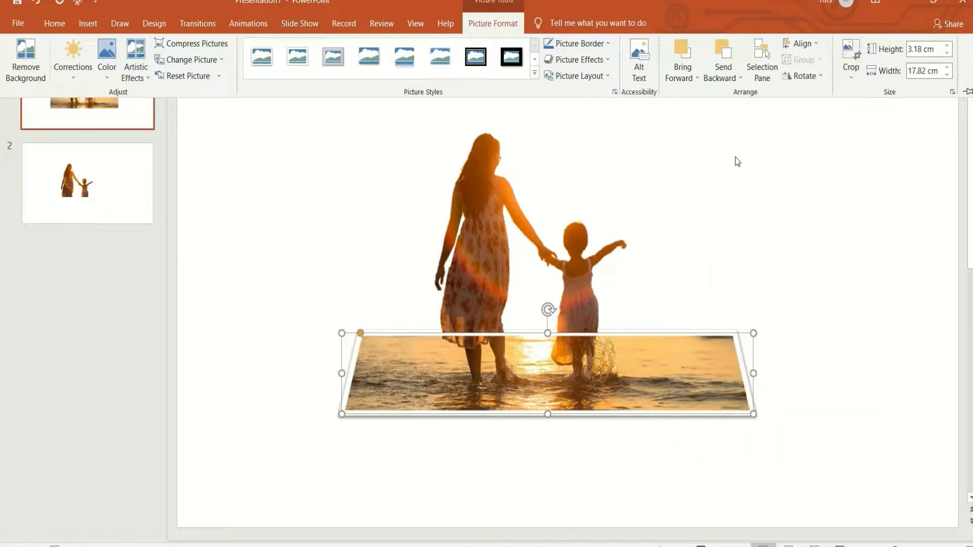
{"action": "left_click", "coordinate": [360, 335]}
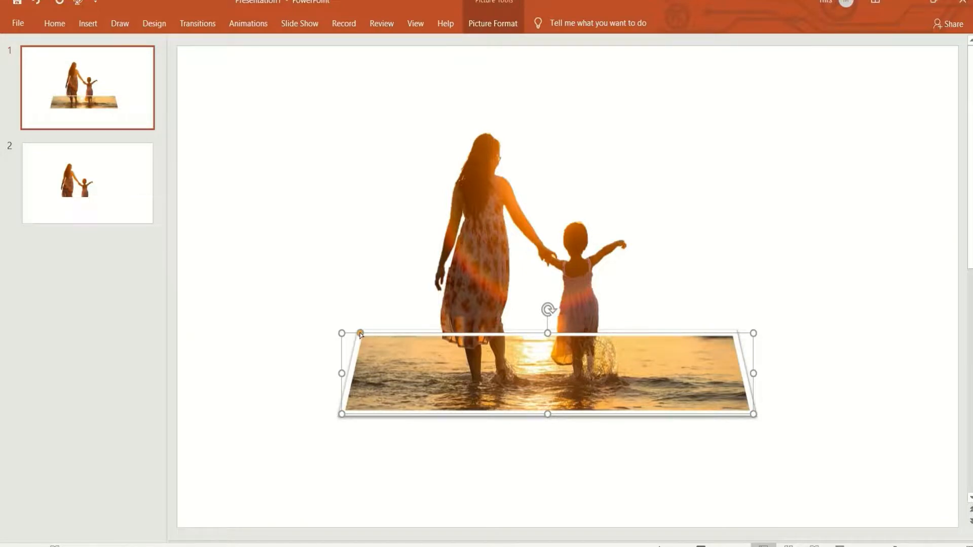
{"action": "left_click_drag", "start_coordinate": [361, 334], "coordinate": [372, 337]}
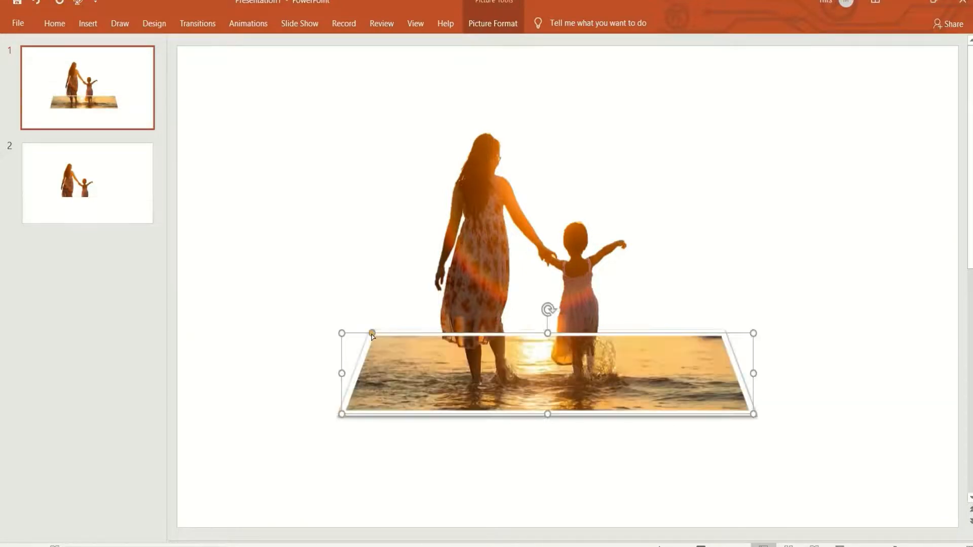
{"action": "left_click", "coordinate": [261, 363]}
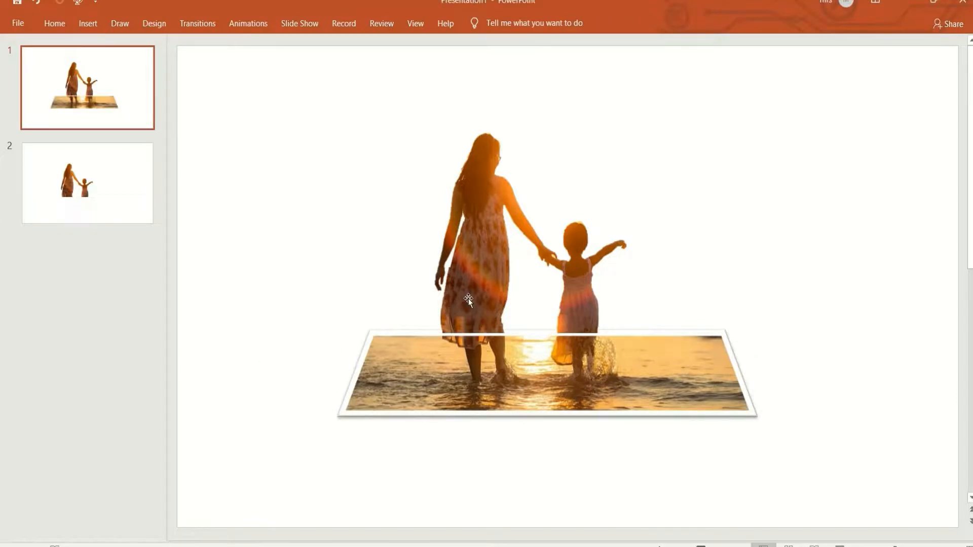
- Nudge the figure cutout on slide 1 slightly down until it covers the white frame line across both dresses
{"action": "key", "text": "Page_Down"}
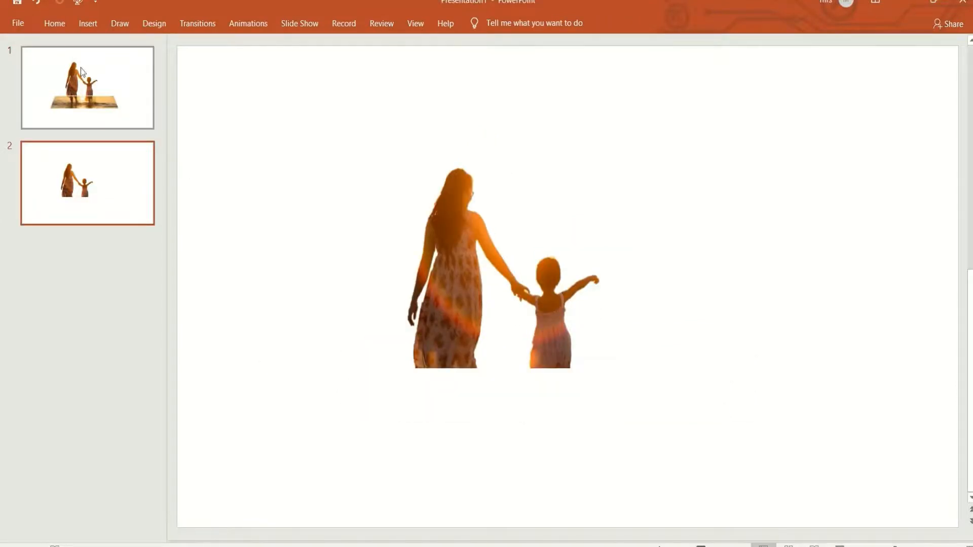
{"action": "key", "text": "Page_Up"}
{"action": "left_click", "coordinate": [482, 217]}
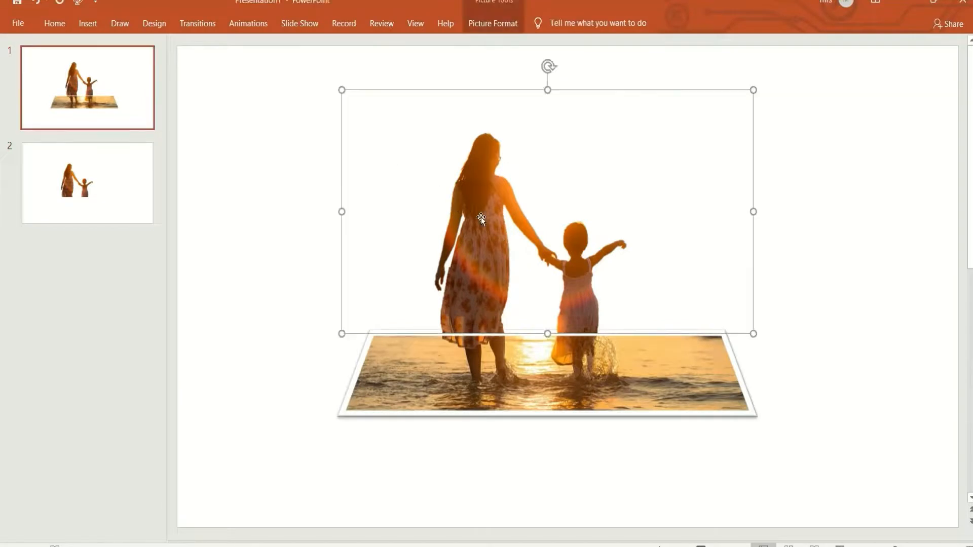
{"action": "key", "text": "Down"}
{"action": "key", "text": "Down"}
{"action": "key", "text": "Down"}
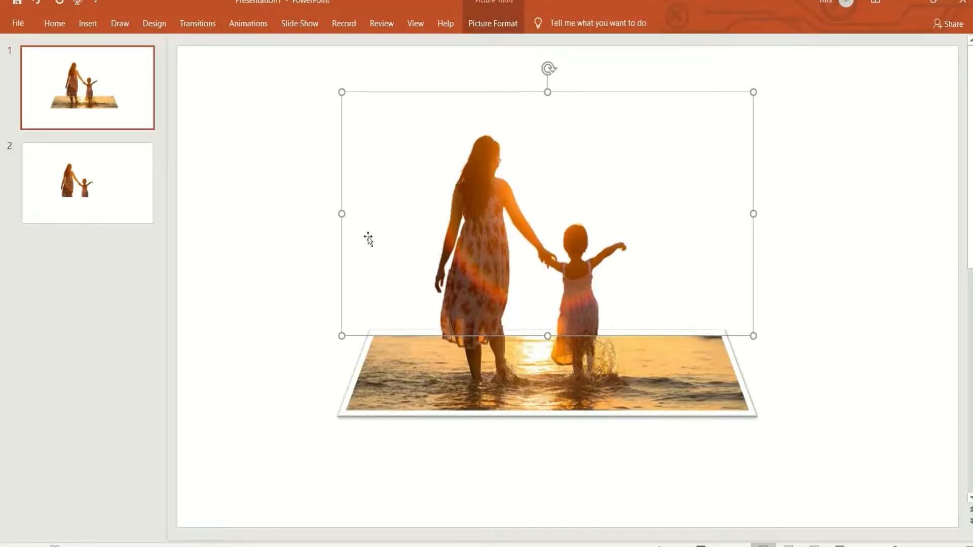
{"action": "left_click", "coordinate": [298, 268]}
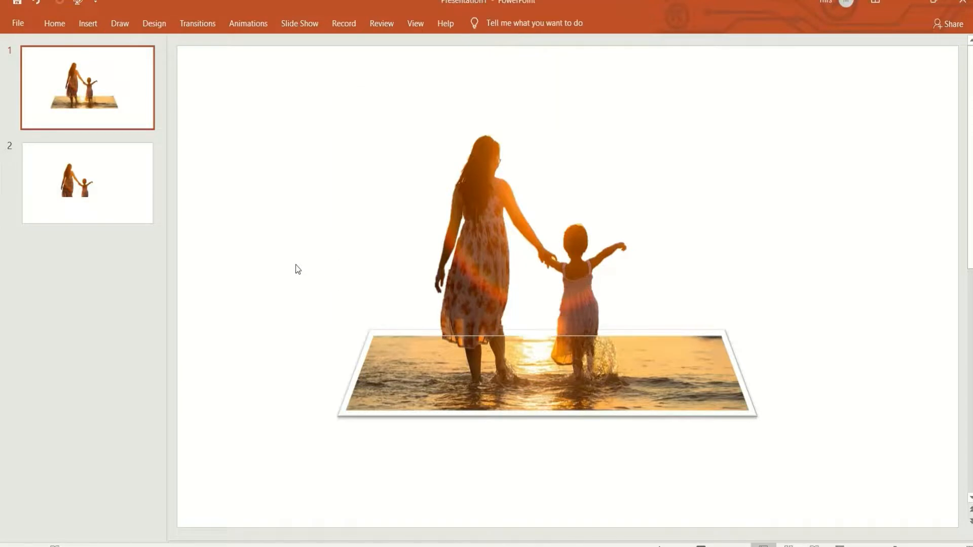
{"action": "left_click", "coordinate": [477, 235]}
{"action": "key", "text": "Down"}
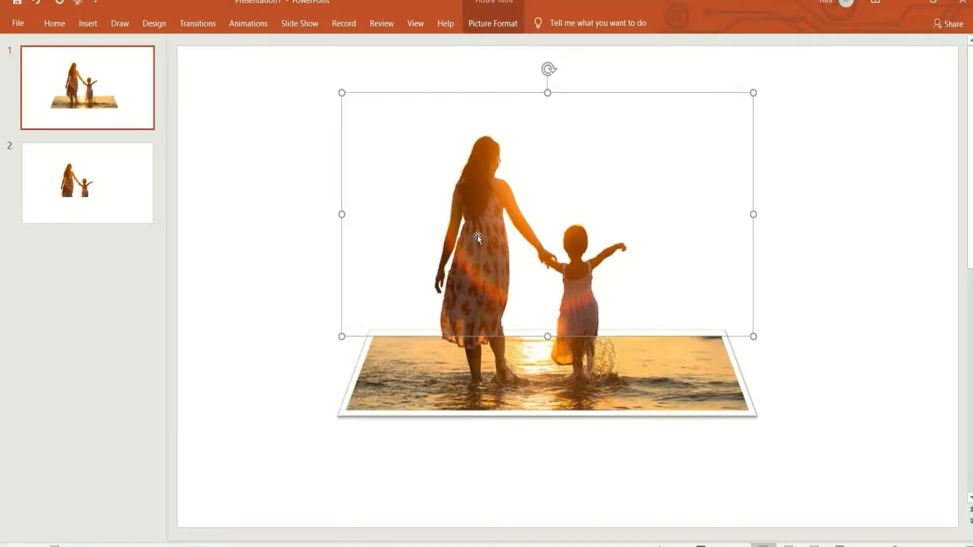
{"action": "left_click", "coordinate": [288, 267]}
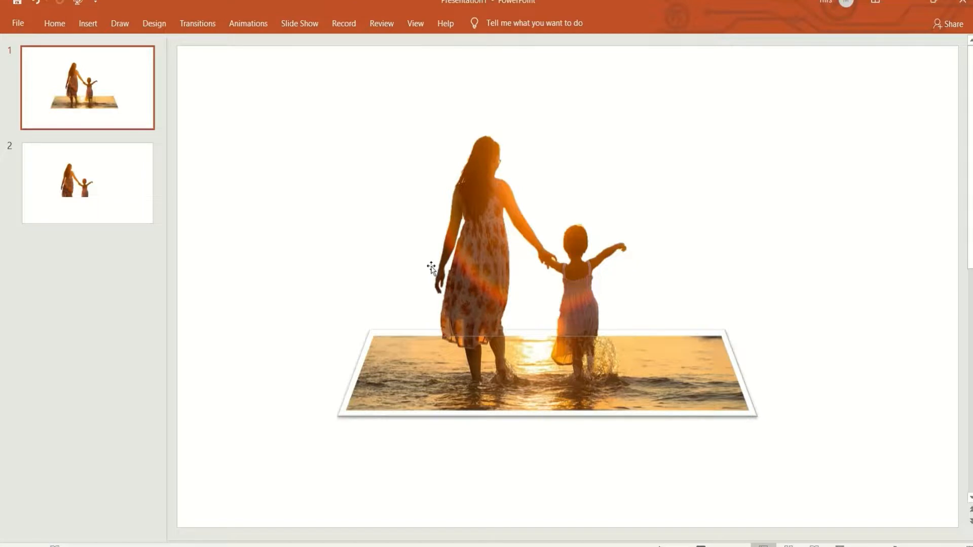
{"action": "left_click", "coordinate": [496, 271]}
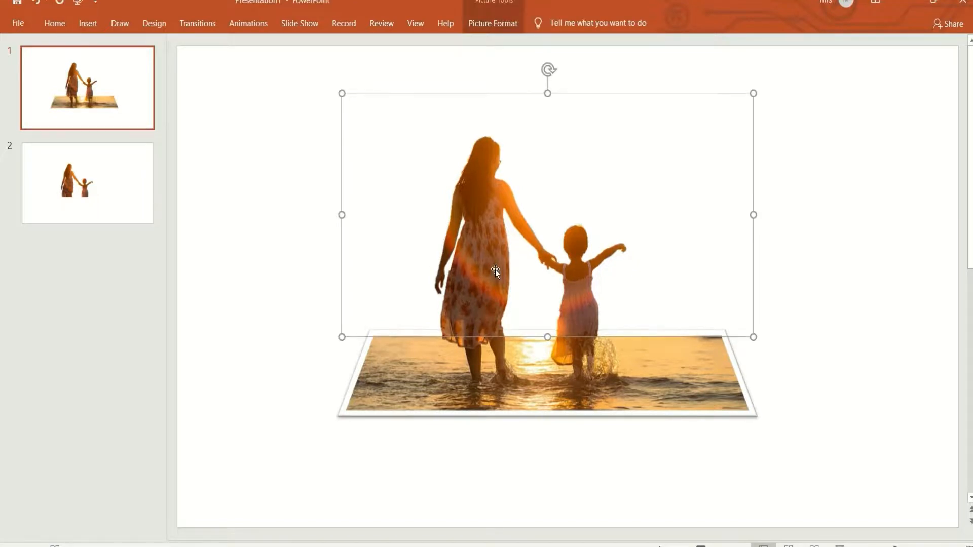
{"action": "left_click", "coordinate": [267, 299]}
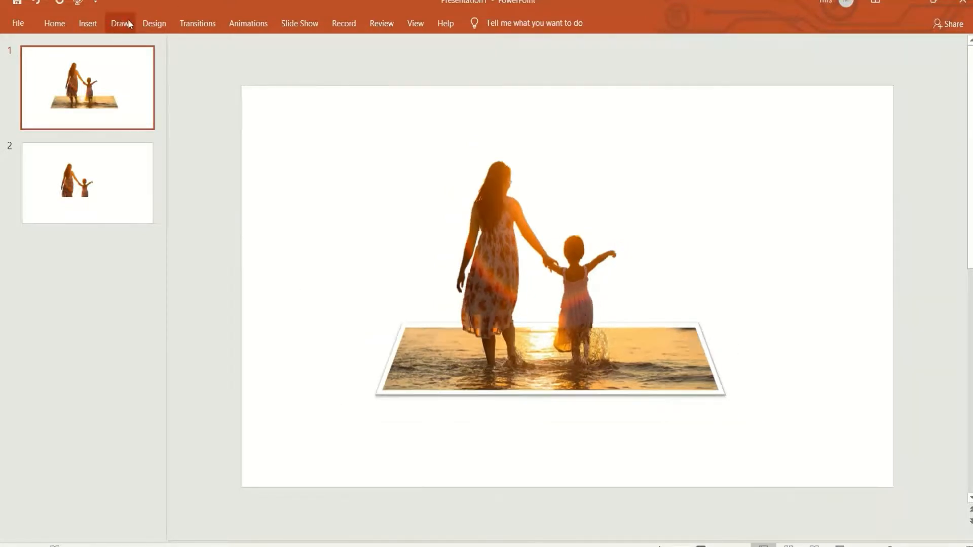
- Draw a rectangle about 33.87 cm wide and 19.58 cm high over the whole of slide 1 and send it behind the pictures
{"action": "left_click", "coordinate": [89, 23]}
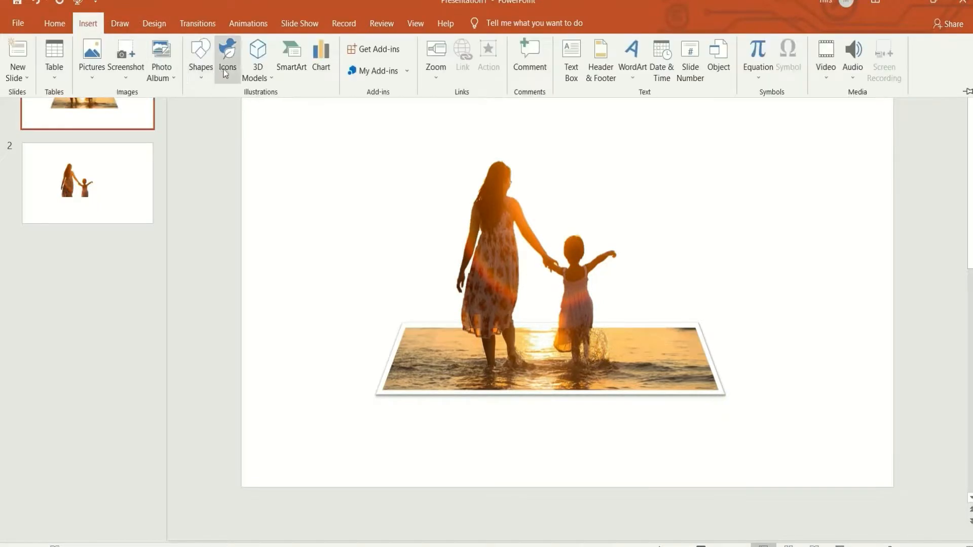
{"action": "left_click", "coordinate": [200, 74]}
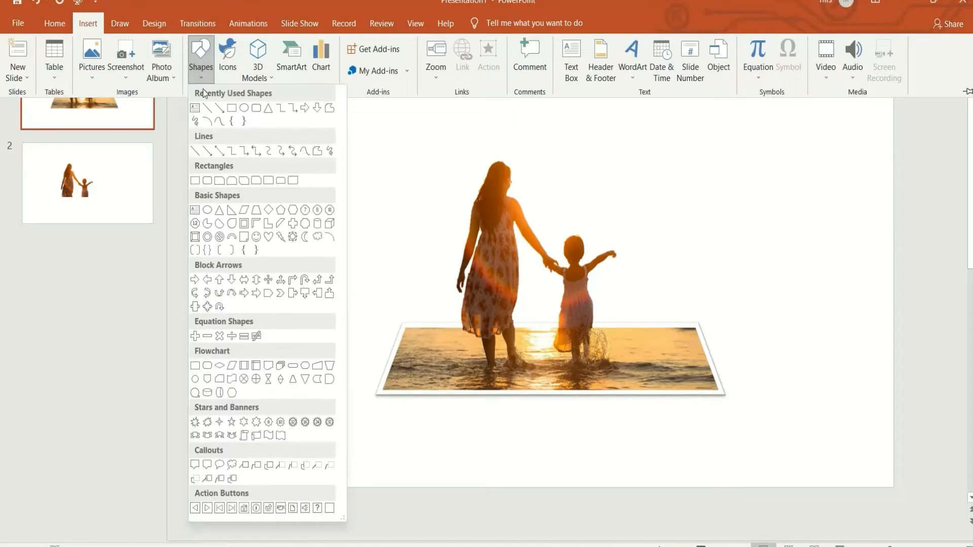
{"action": "left_click", "coordinate": [229, 107]}
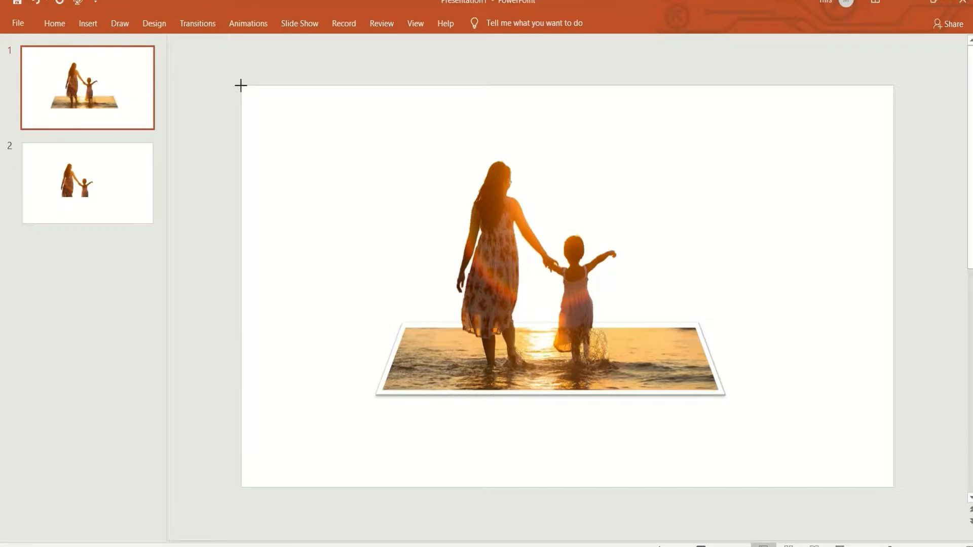
{"action": "left_click_drag", "start_coordinate": [240, 85], "coordinate": [598, 362]}
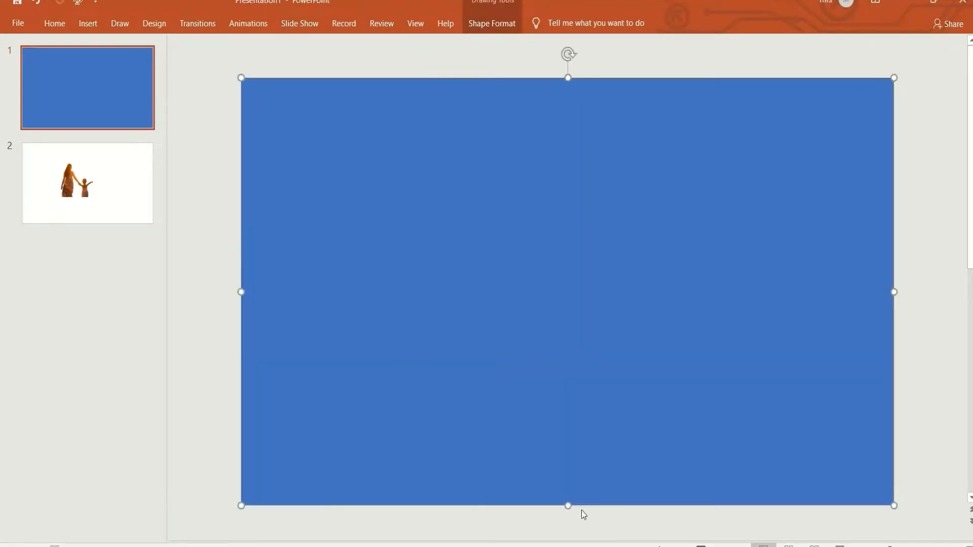
{"action": "left_click_drag", "start_coordinate": [567, 505], "coordinate": [567, 491]}
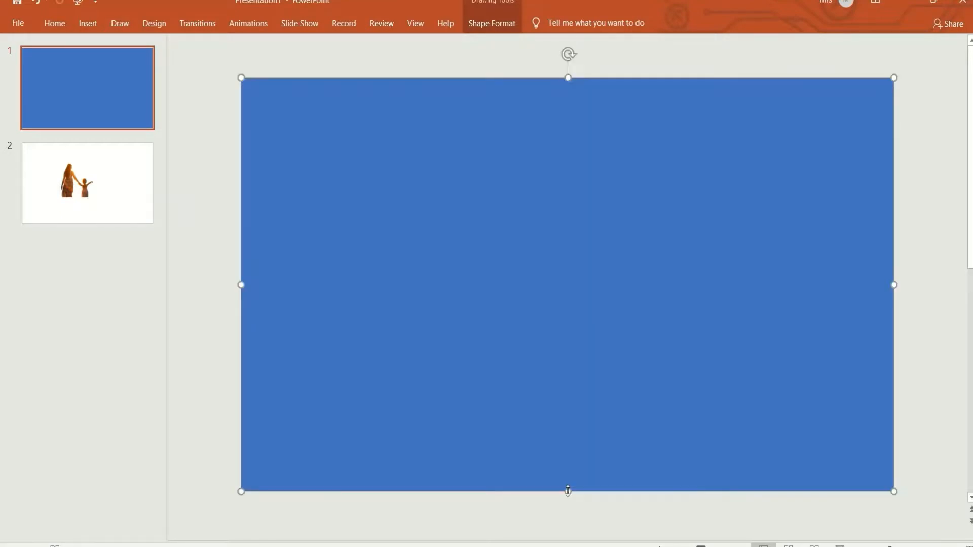
{"action": "right_click", "coordinate": [573, 357]}
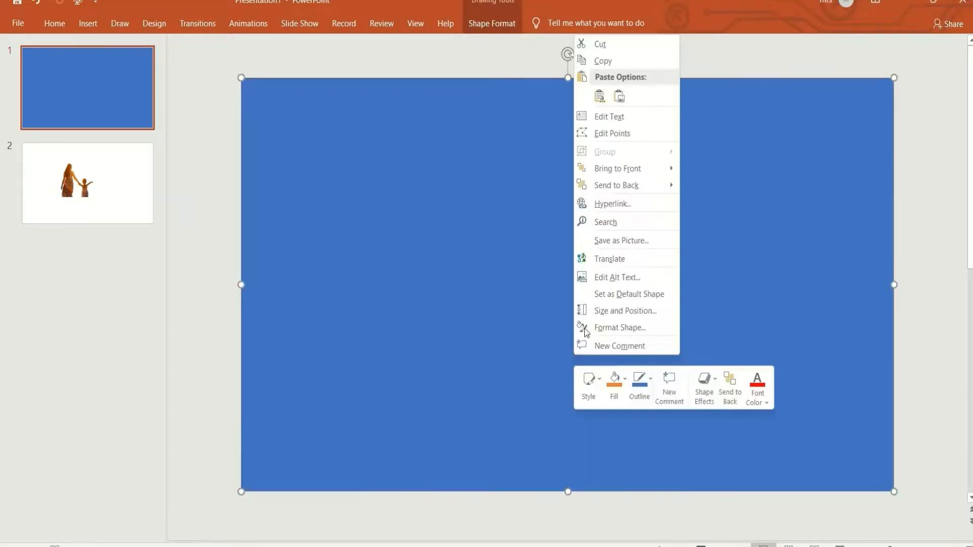
{"action": "left_click", "coordinate": [627, 185]}
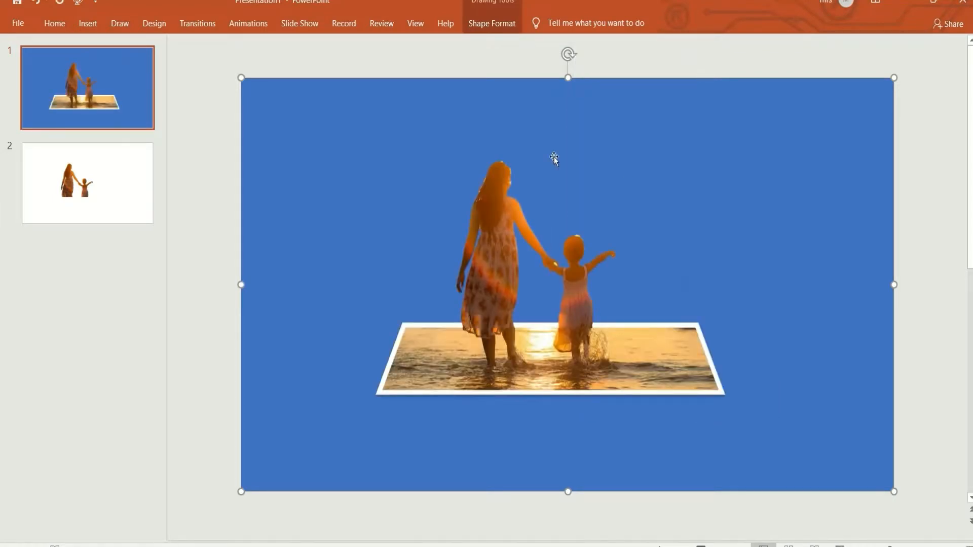
- Fill the background rectangle with Orange, Accent 2, Lighter 40% and remove its outline
{"action": "left_click", "coordinate": [501, 29]}
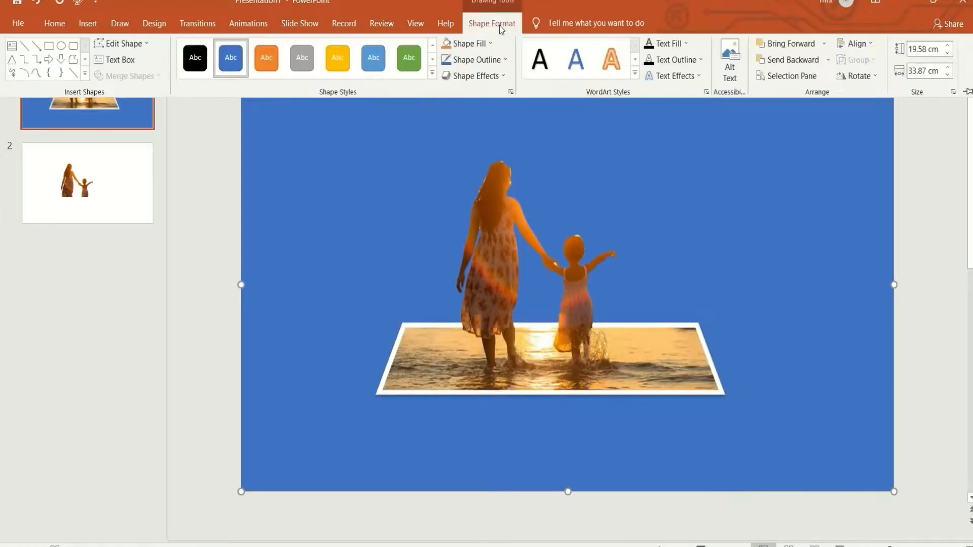
{"action": "left_click", "coordinate": [490, 44]}
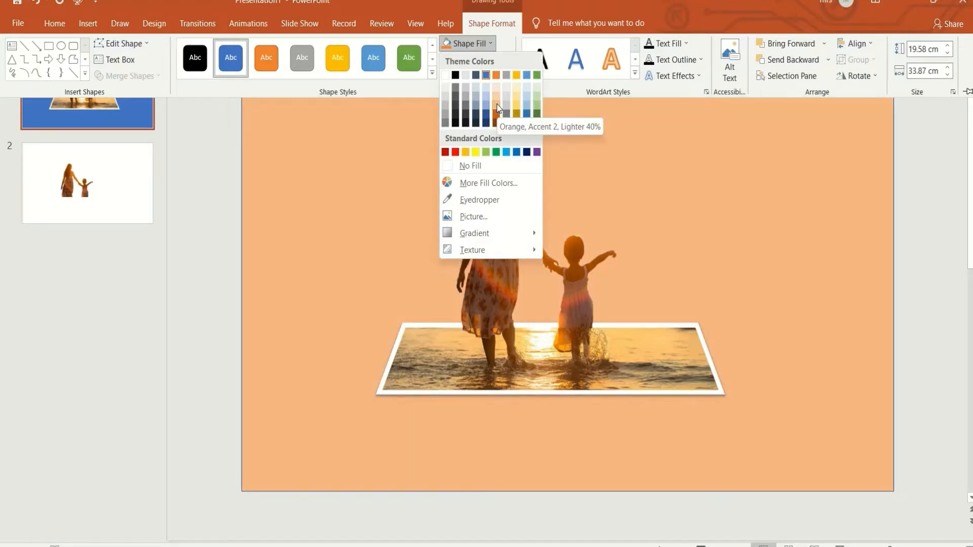
{"action": "left_click", "coordinate": [497, 104]}
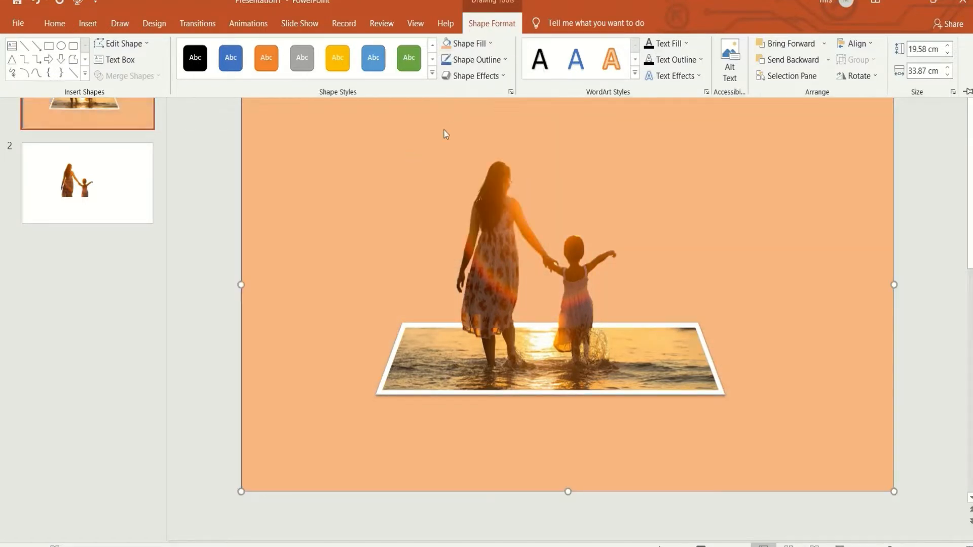
{"action": "left_click", "coordinate": [474, 59]}
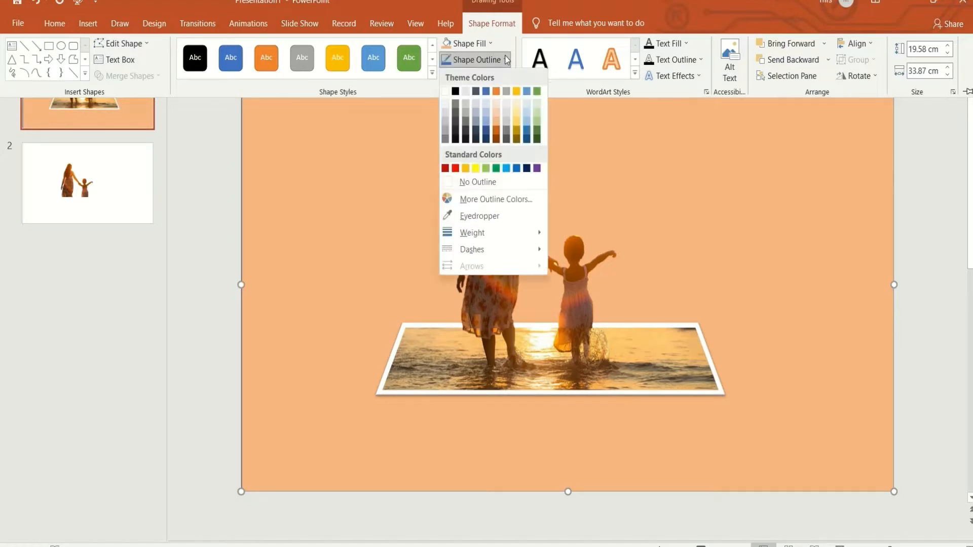
{"action": "left_click", "coordinate": [453, 182]}
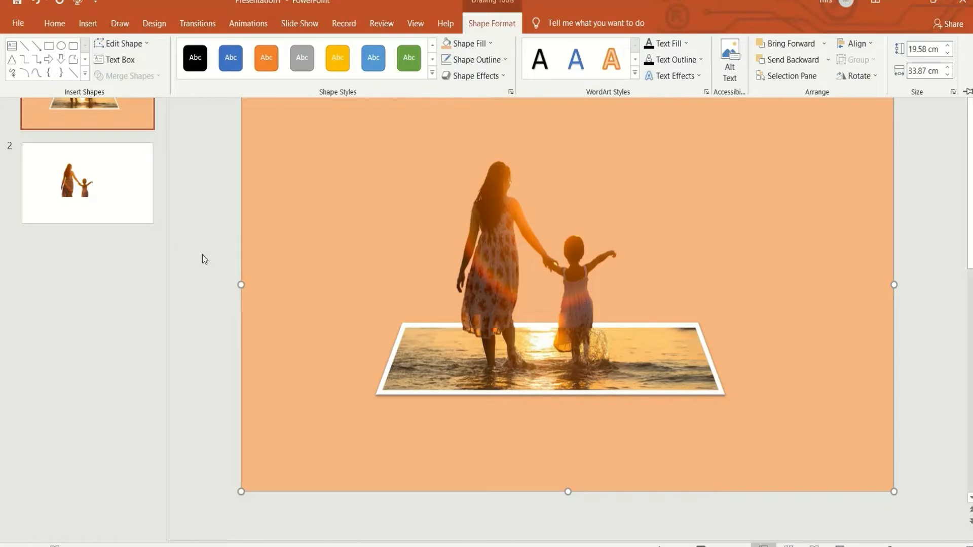
- Narrow the upper edge of the framed water trapezoid a little more
{"action": "left_click", "coordinate": [419, 343]}
{"action": "left_click", "coordinate": [418, 343]}
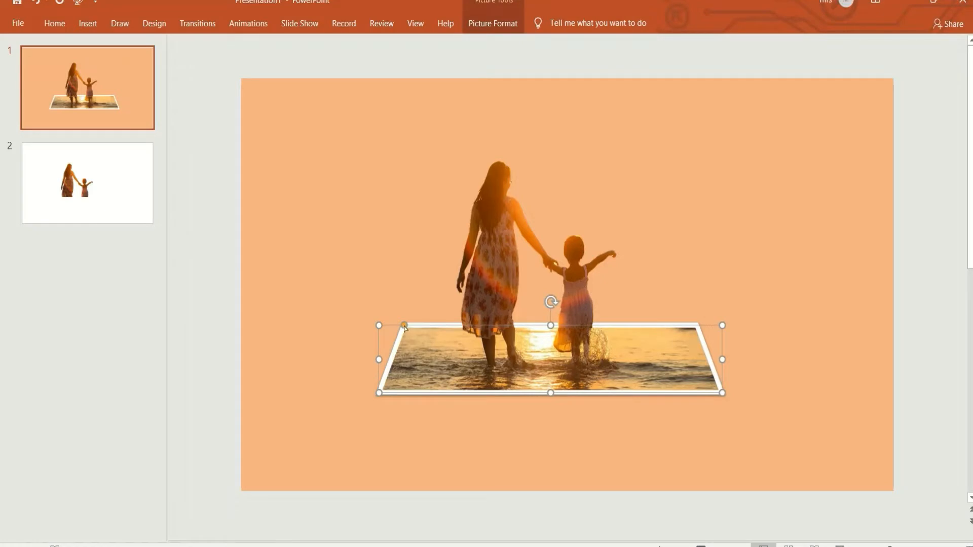
{"action": "left_click_drag", "start_coordinate": [404, 327], "coordinate": [407, 326]}
{"action": "left_click", "coordinate": [329, 330]}
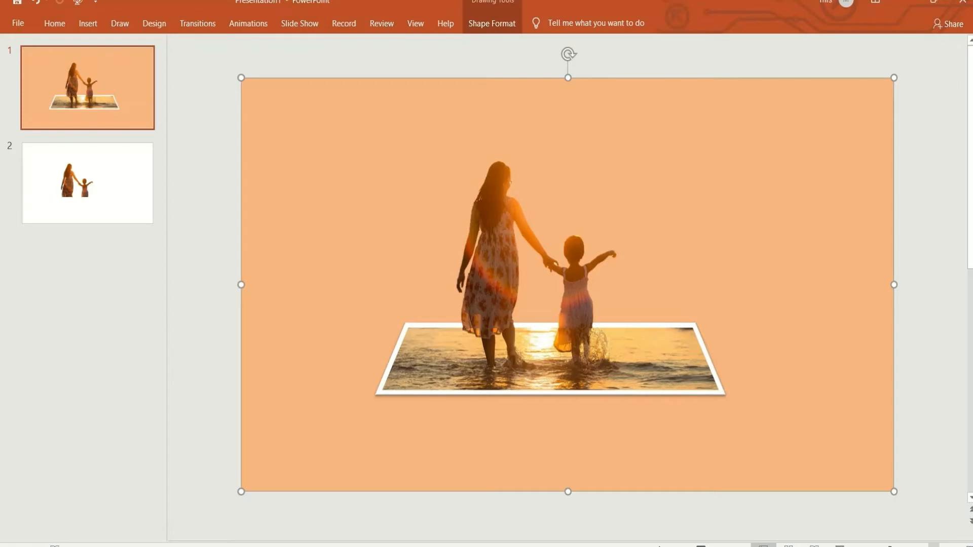
- Enlarge the slide view and start the slide show to check the finished photo effect on slide 1
{"action": "left_click", "coordinate": [934, 545]}
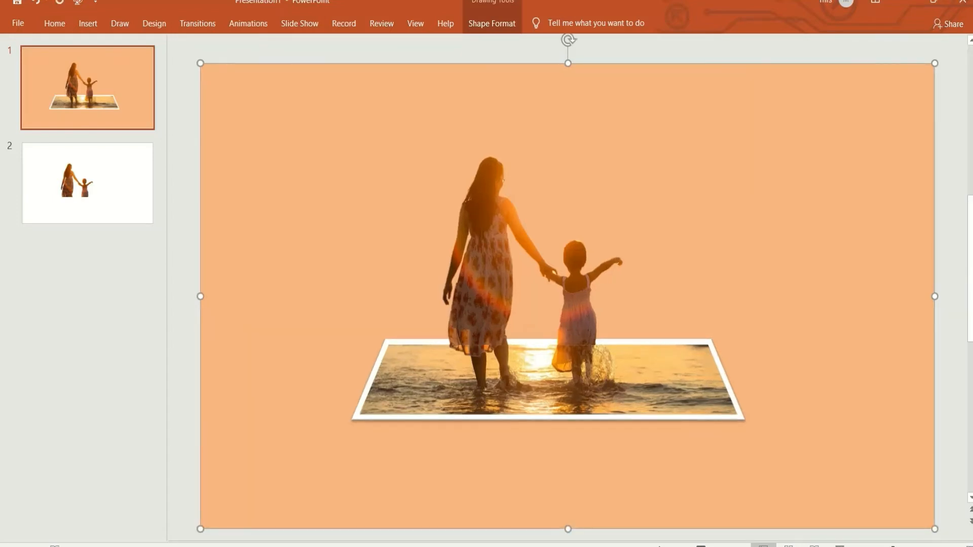
{"action": "left_click", "coordinate": [839, 545]}
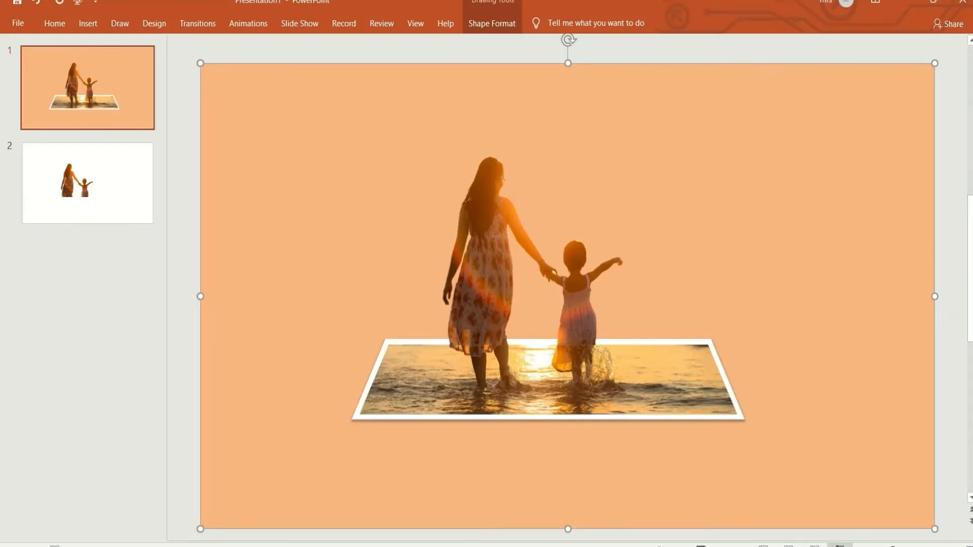